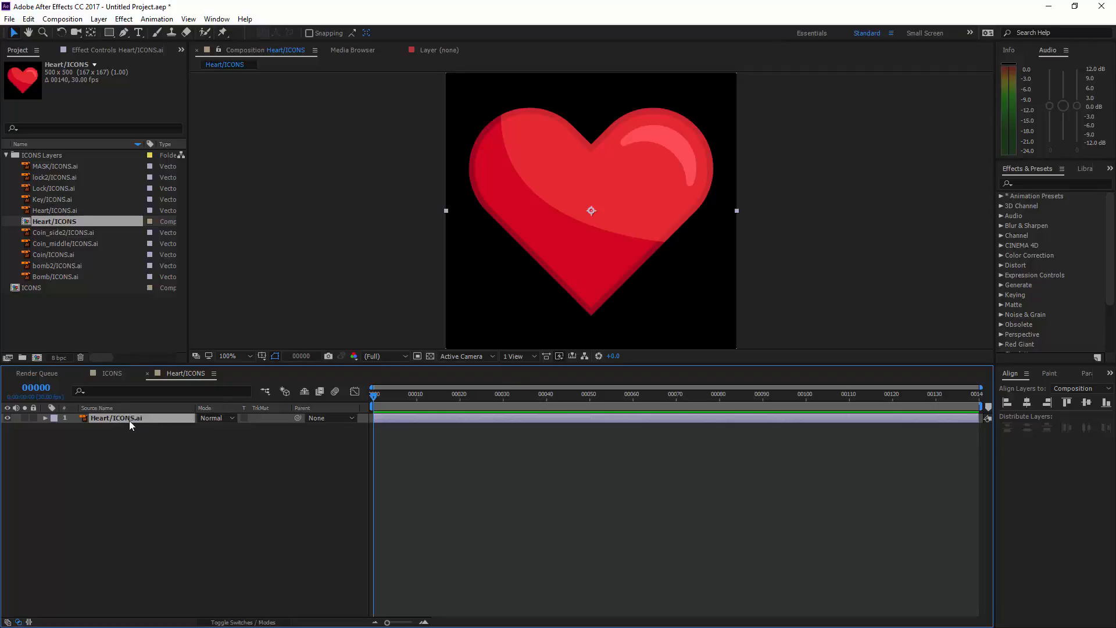
Inspect the Heart/ICONS.ai layer's transform properties and reveal only its Scale property.
key(s)
click(45, 417)
click(45, 418)
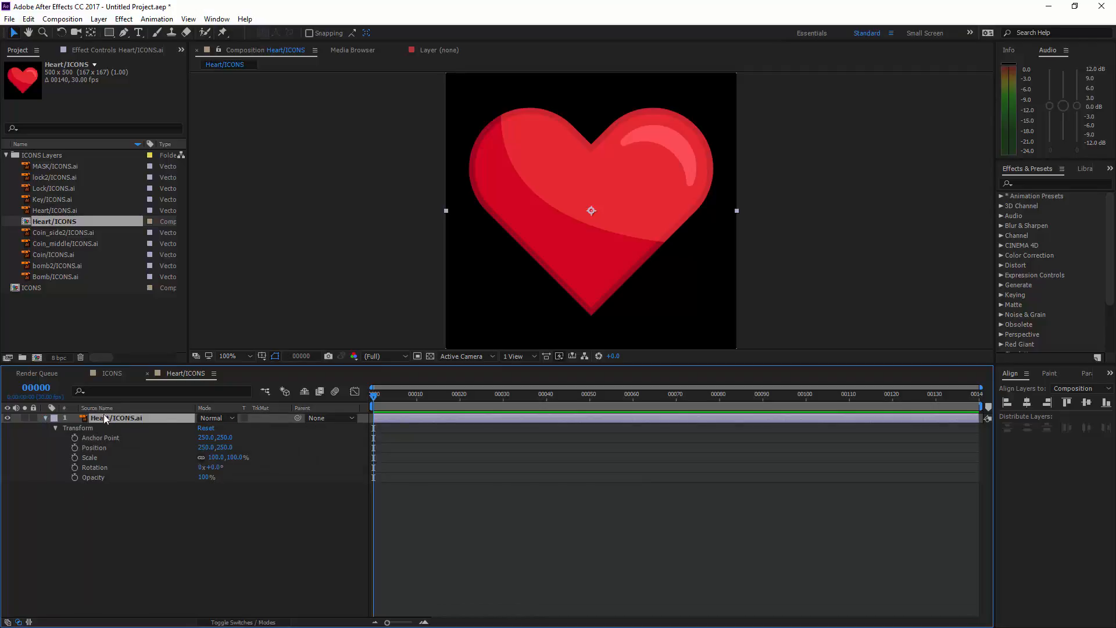
click(45, 417)
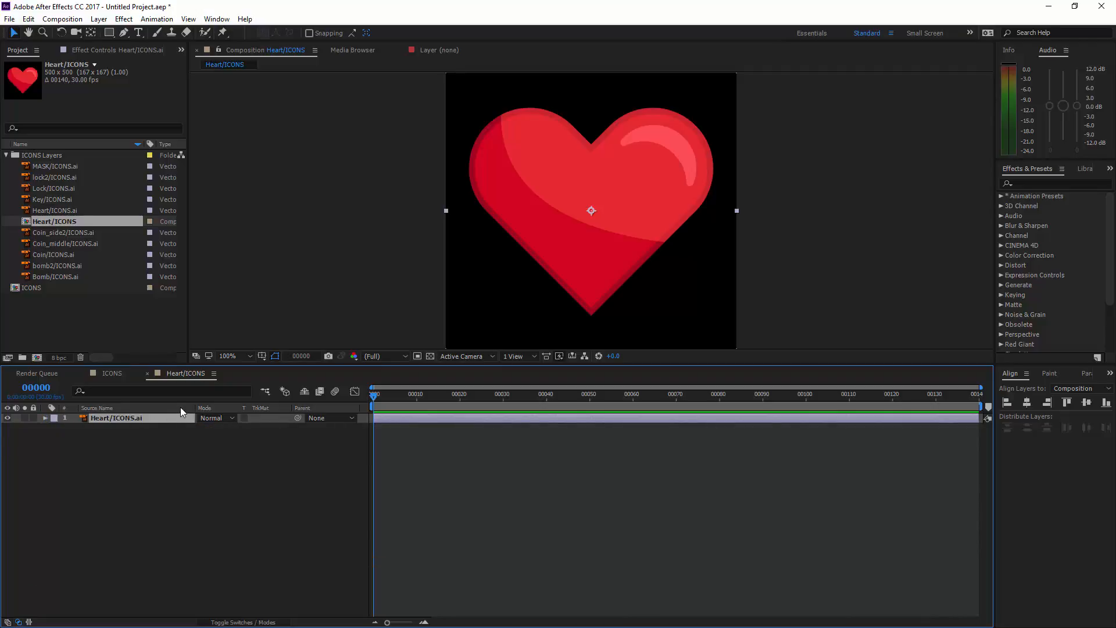
key(s)
Try scaling the heart layer proportionally, up to 107%, and undo the change.
click(216, 427)
text(89)
key(Return)
mouse_move(217, 428)
mouse_down()
mouse_move(185, 428)
mouse_move(231, 428)
mouse_move(174, 428)
mouse_move(227, 439)
mouse_up()
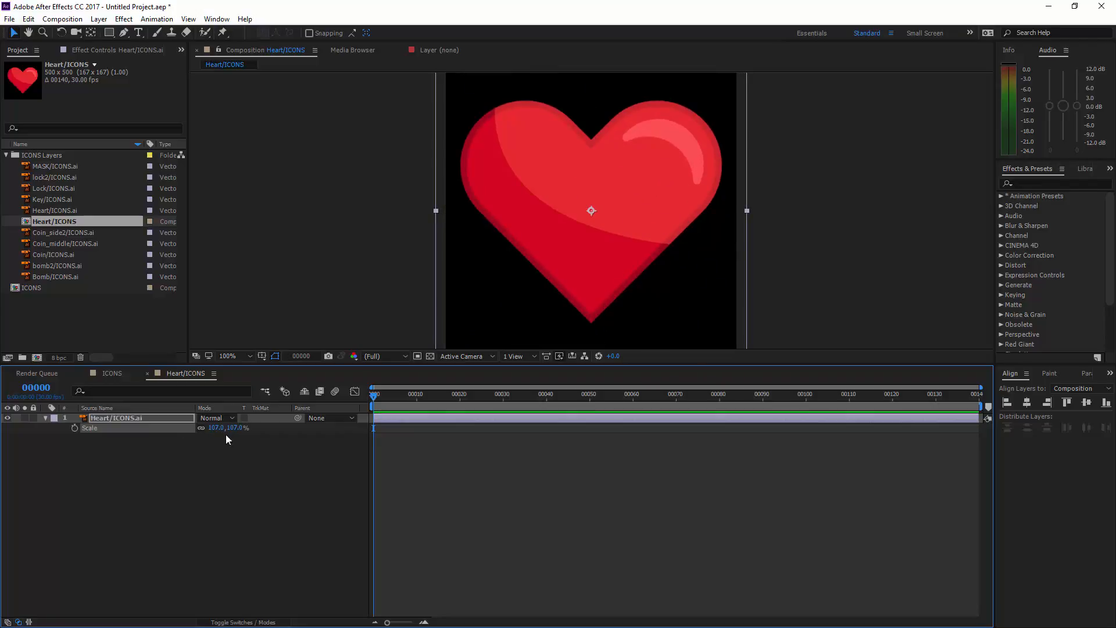
key(ctrl+z)
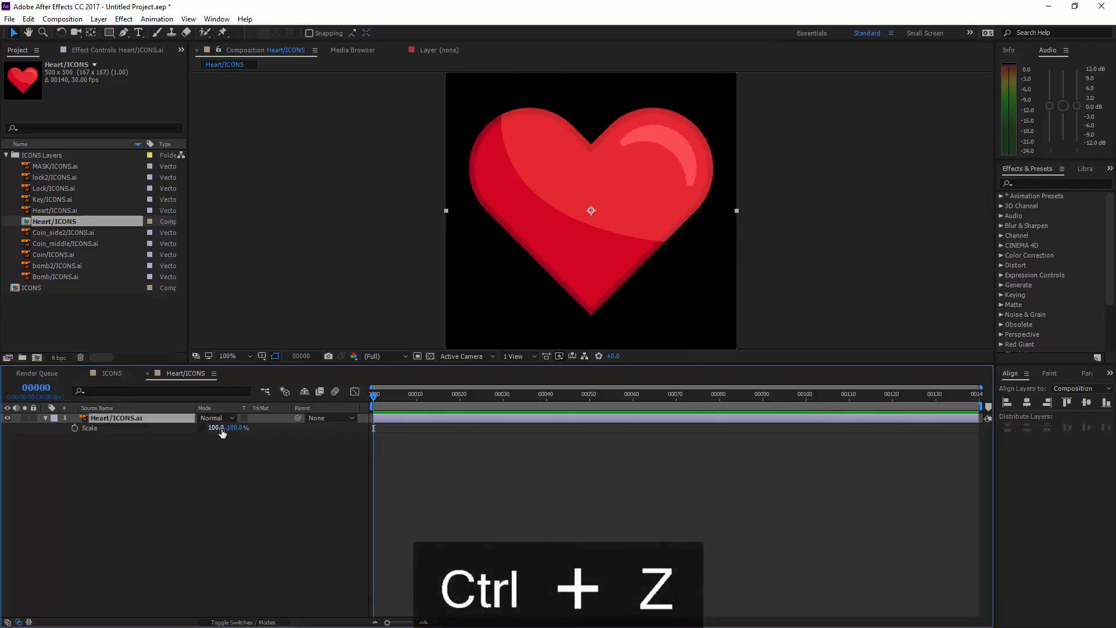
Try narrowing only the heart's width to 39% with proportions unlinked, undo it and restore the proportion link.
drag(221, 433, 179, 427)
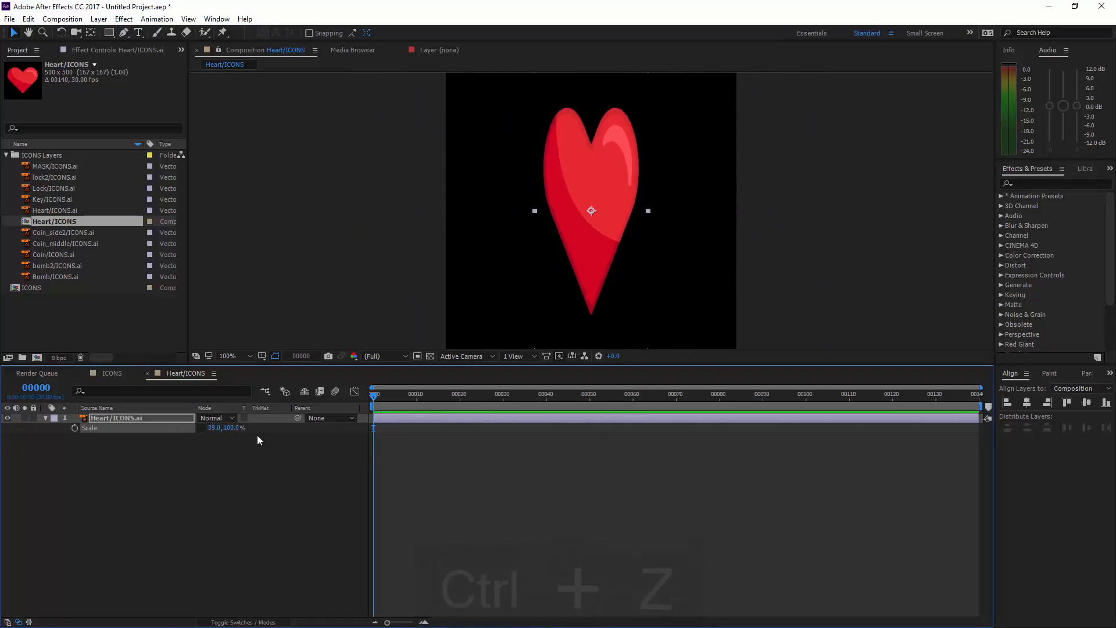
key(ctrl+z)
click(201, 429)
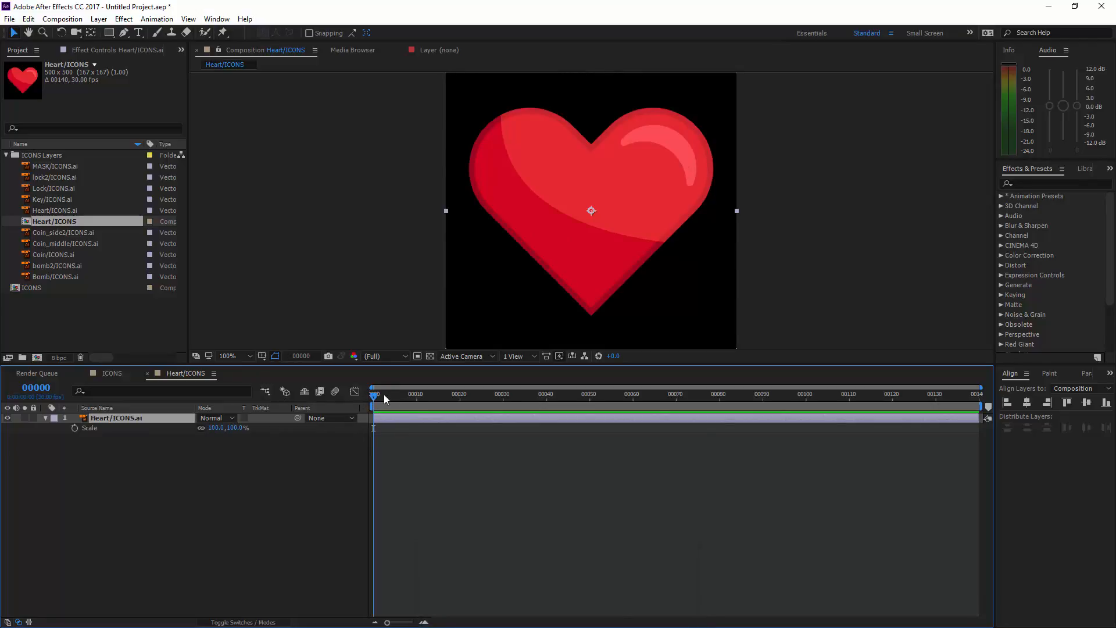
Start animating the heart layer's Scale with a 100% keyframe at frame 0.
drag(383, 395, 417, 421)
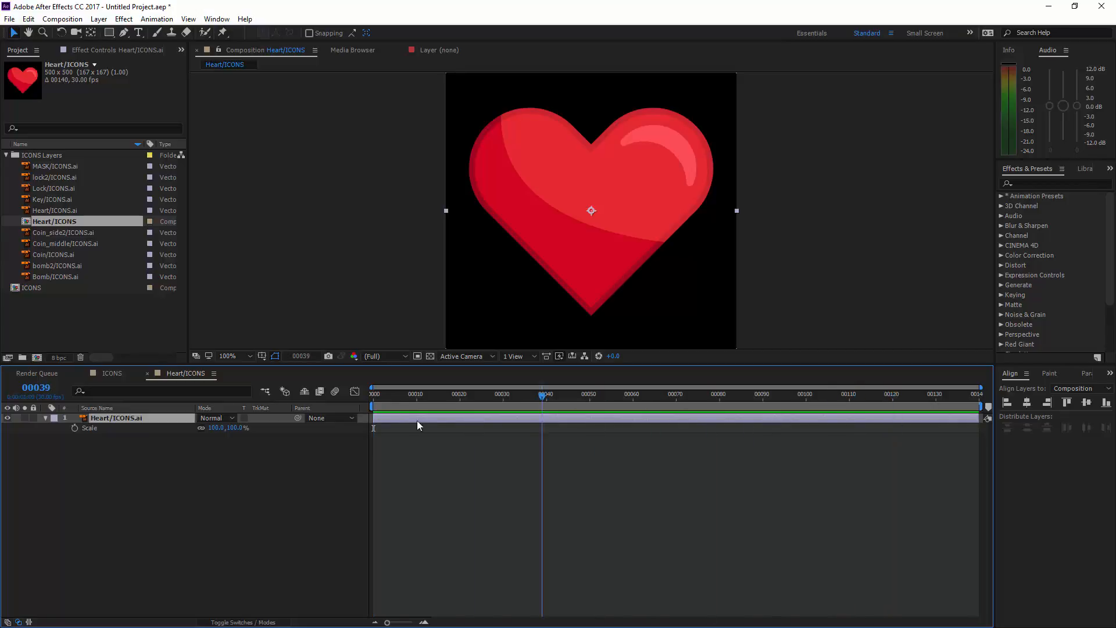
key(Home)
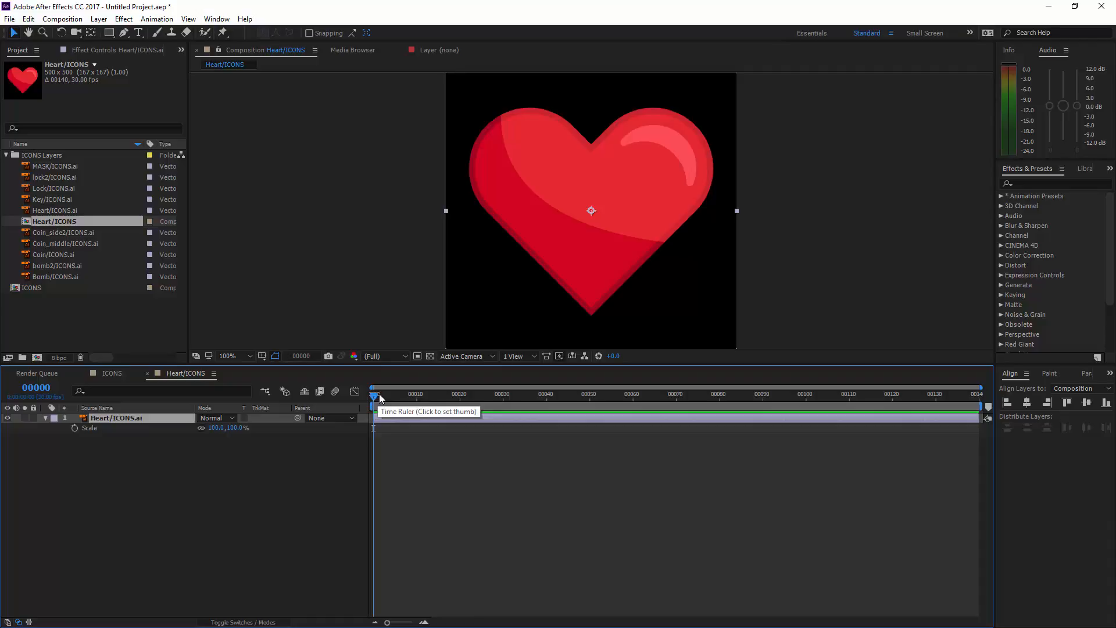
drag(379, 394, 502, 409)
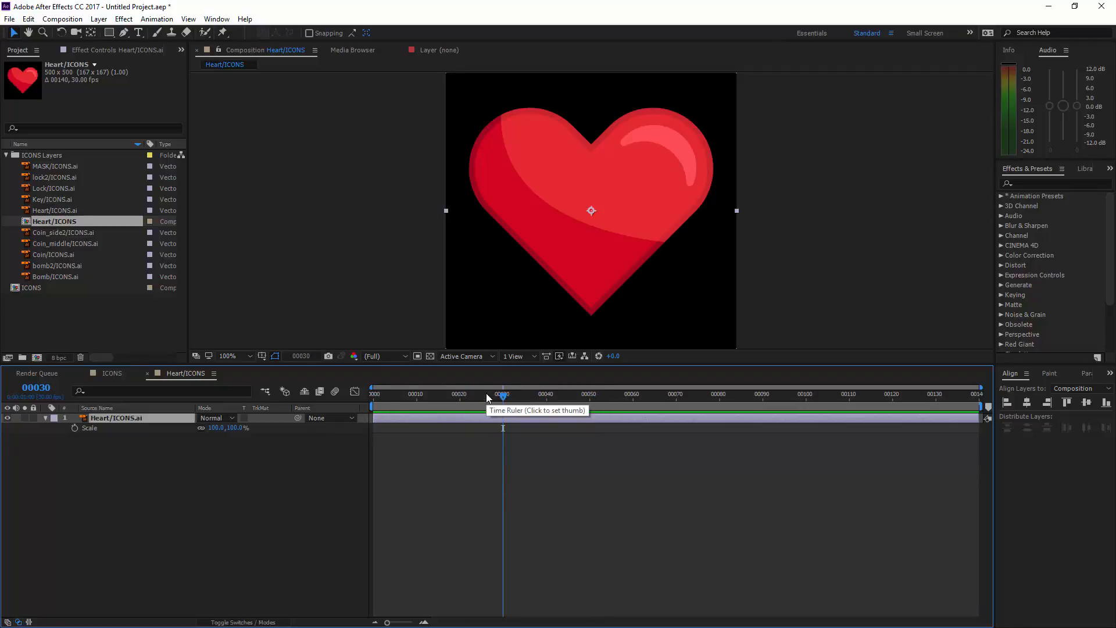
drag(424, 395, 361, 406)
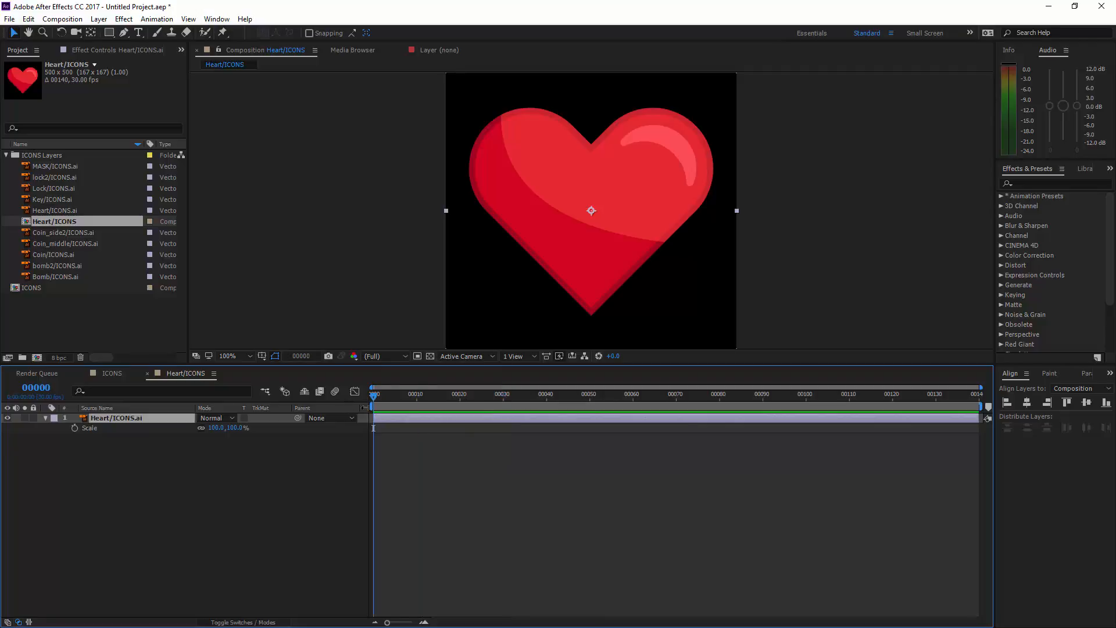
click(74, 428)
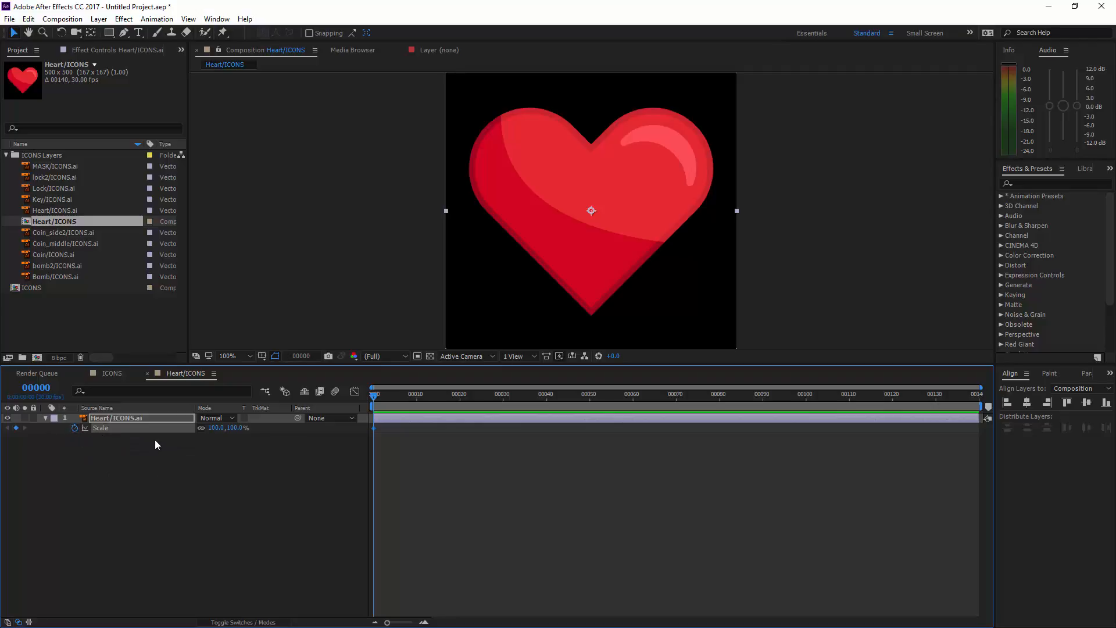
Add a Scale keyframe of 40% at frame 20 on the heart layer.
click(459, 406)
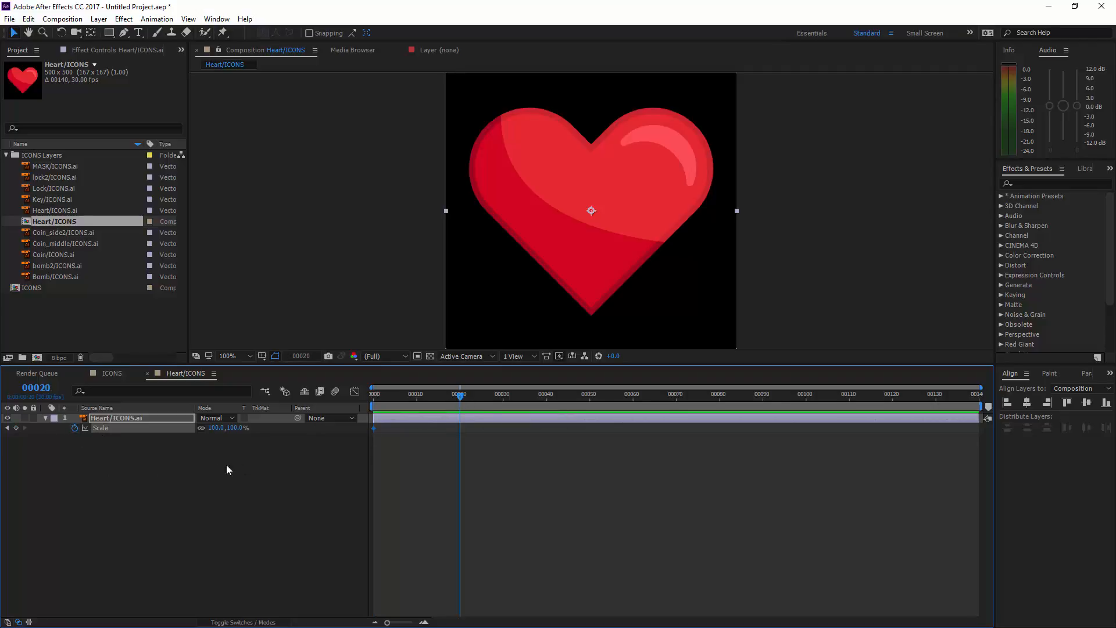
click(216, 428)
key(Return)
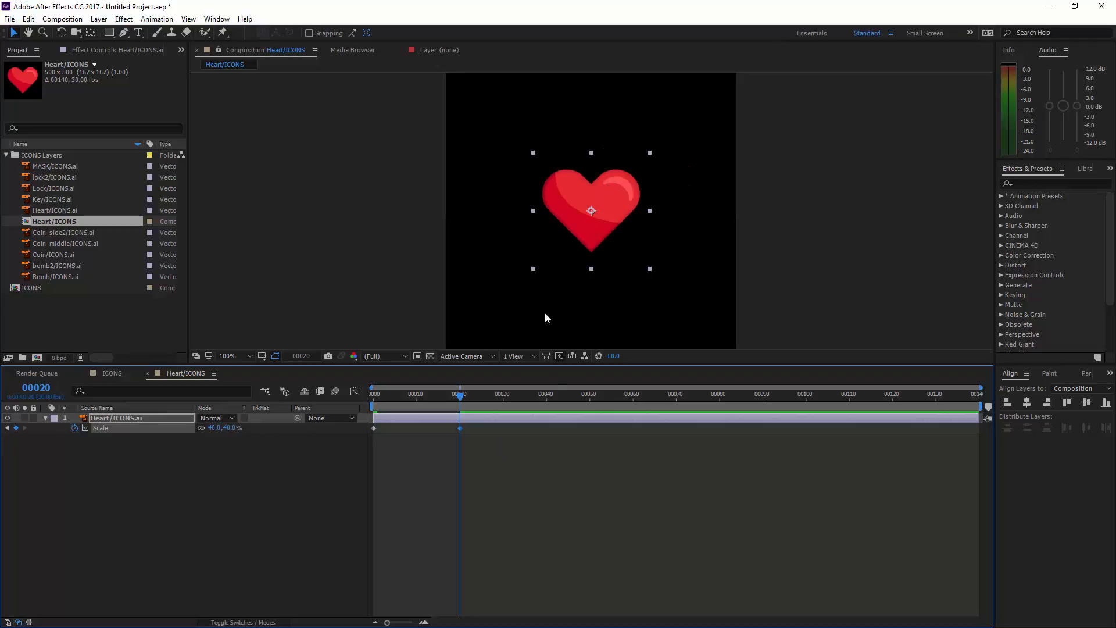
Preview the heart's shrinking animation from frame 0.
drag(459, 397, 365, 396)
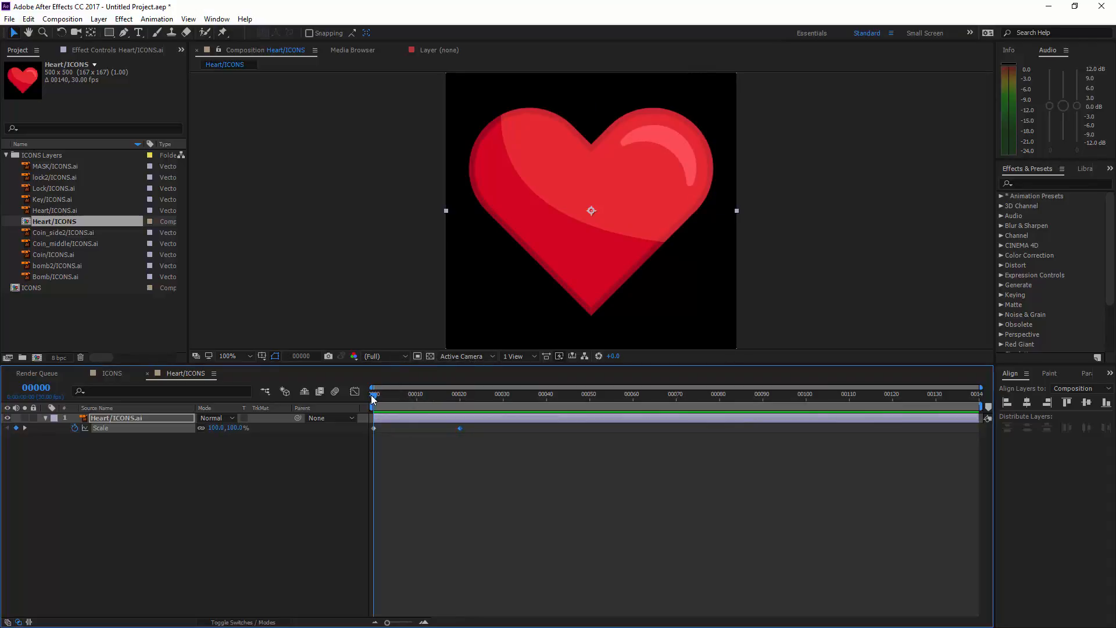
click(393, 398)
mouse_move(392, 398)
mouse_down()
mouse_move(410, 401)
mouse_move(357, 402)
mouse_move(463, 411)
mouse_move(372, 397)
mouse_up()
key(space)
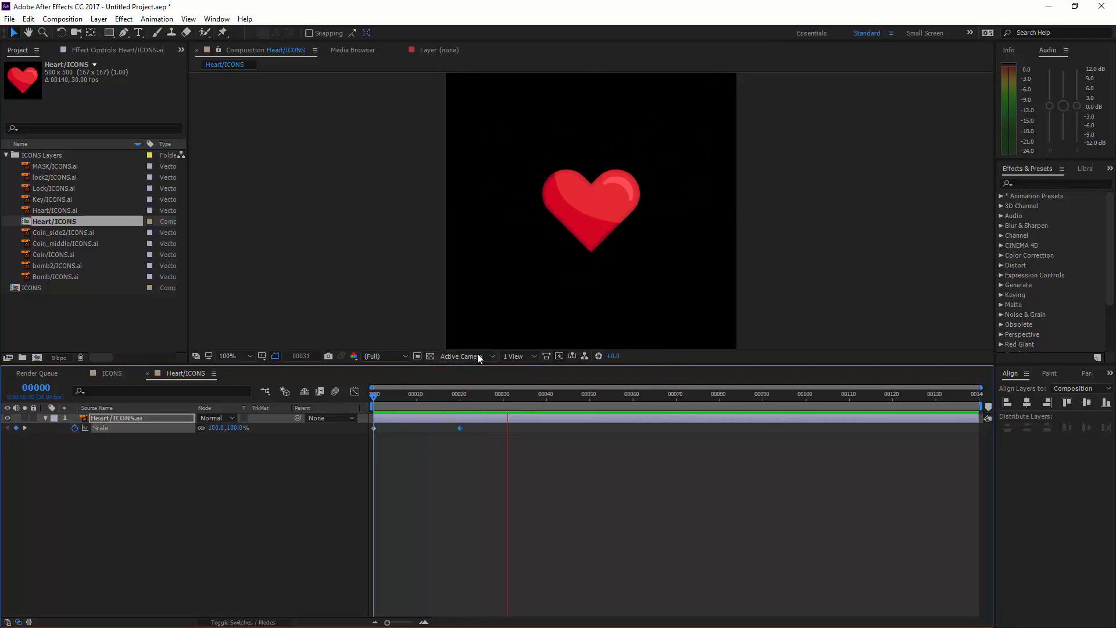
key(space)
key(space)
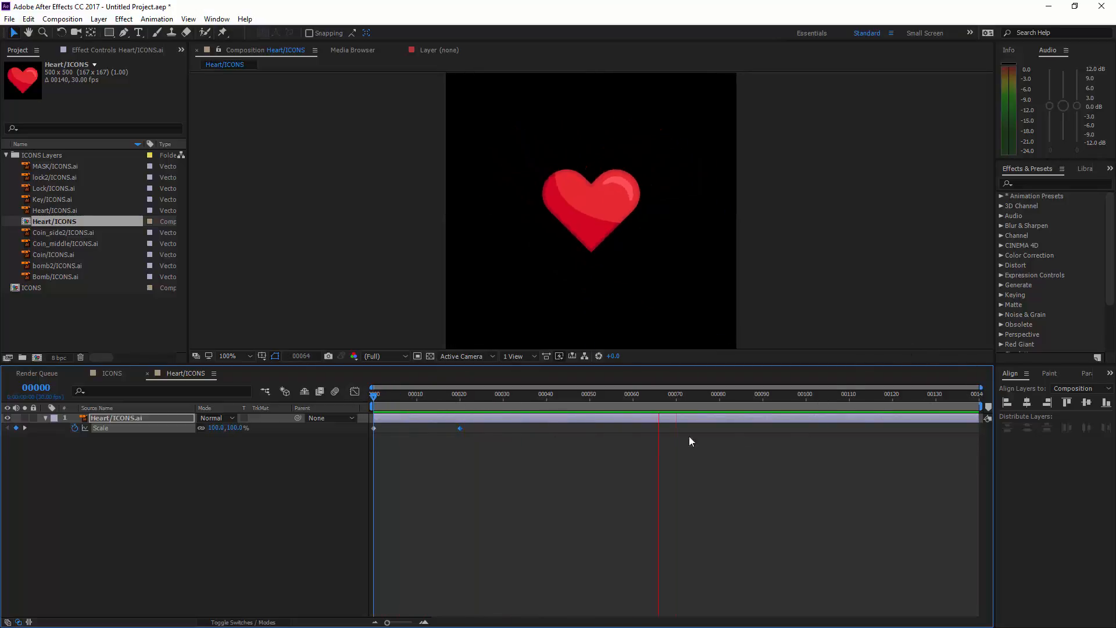
key(space)
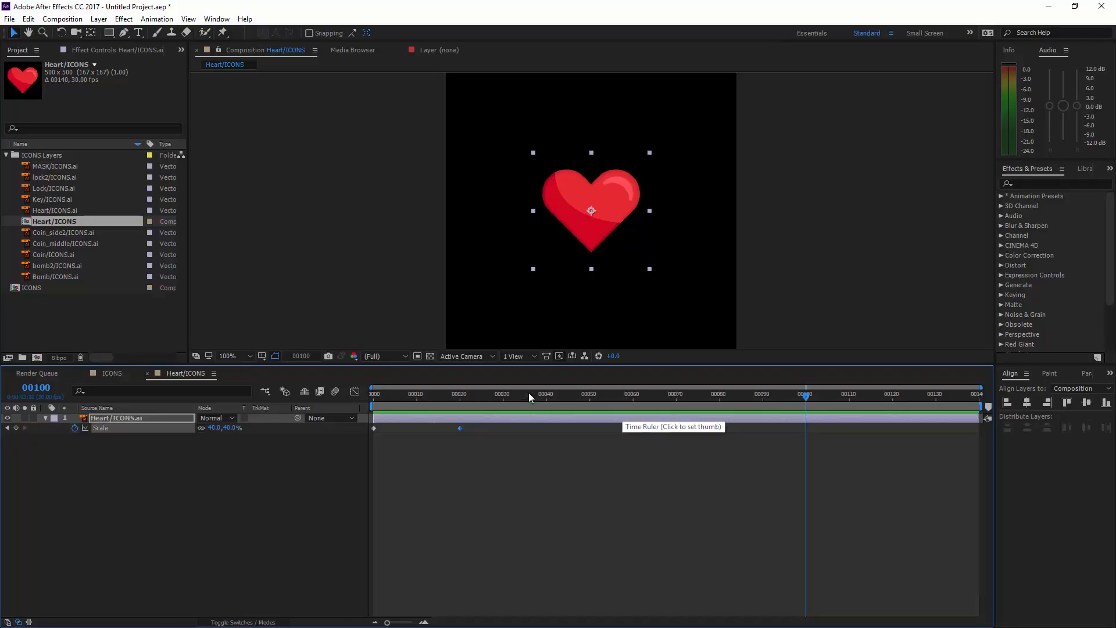
End the work area at frame 40 and preview the animation within it from frame 0.
drag(536, 403, 547, 428)
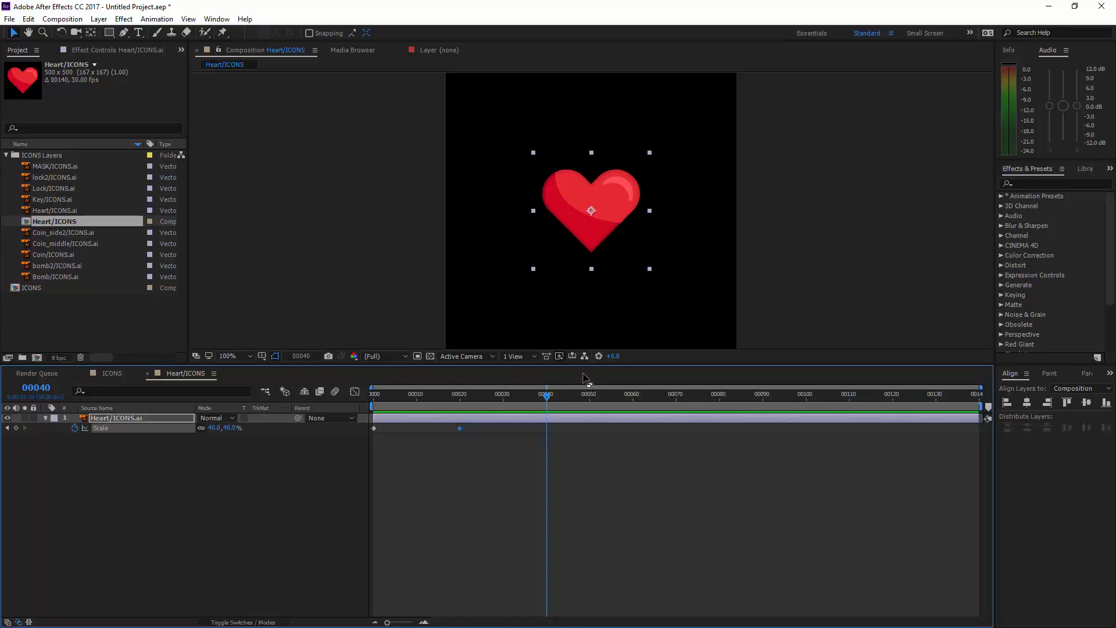
key(n)
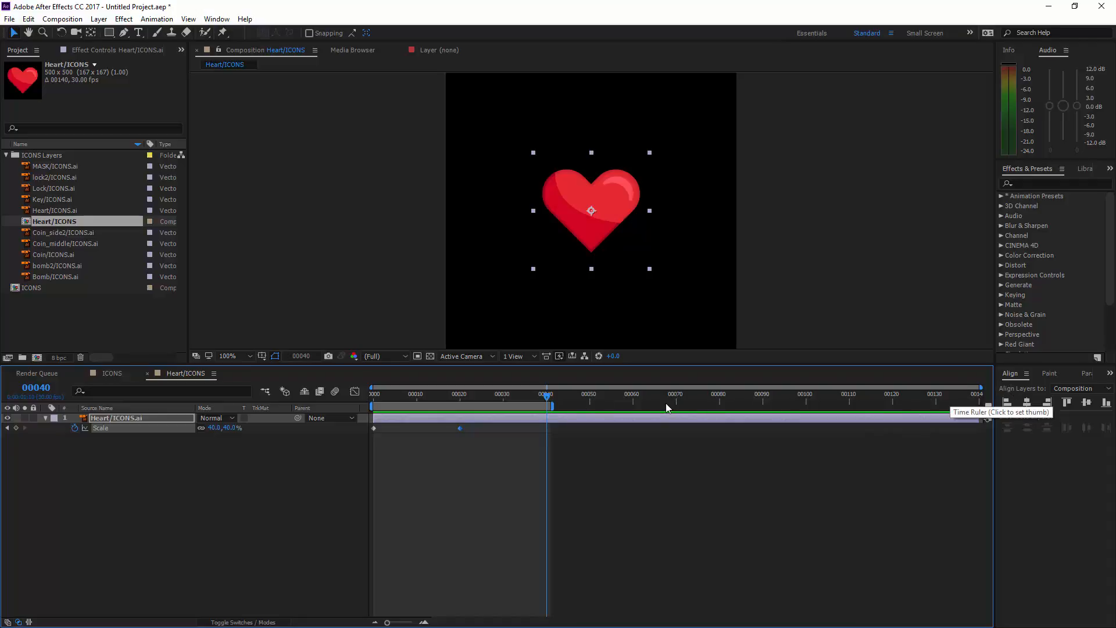
drag(575, 396, 373, 395)
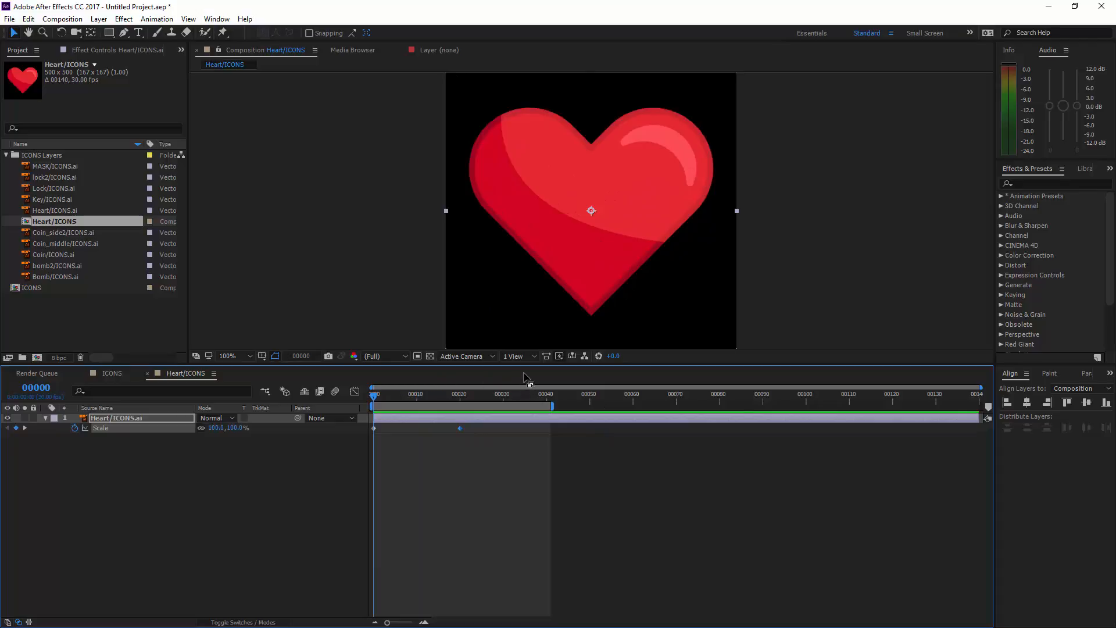
key(space)
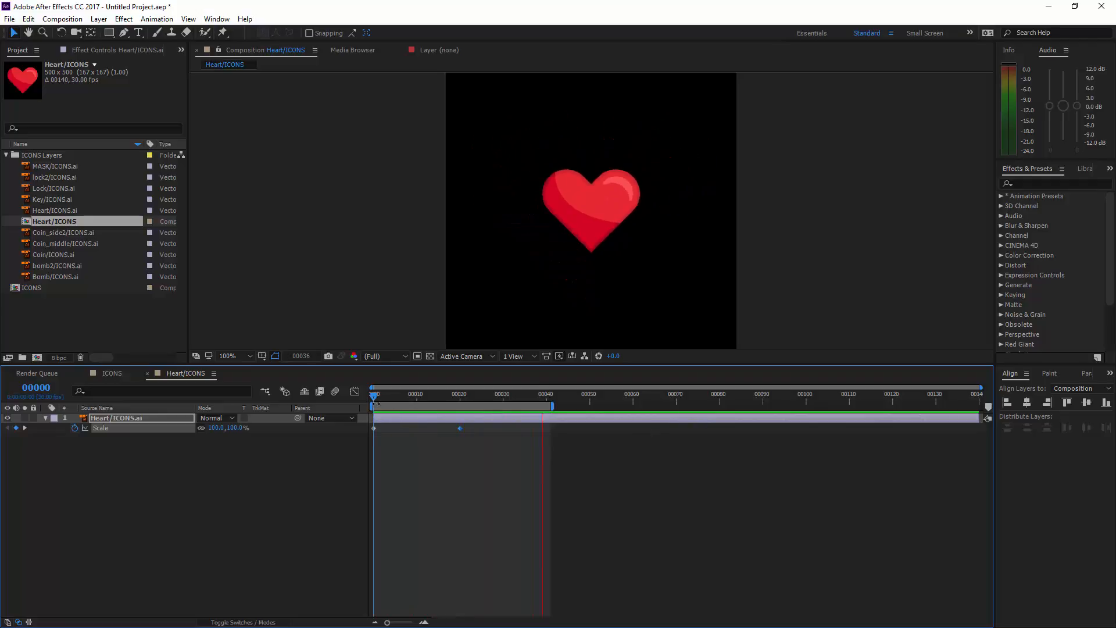
key(space)
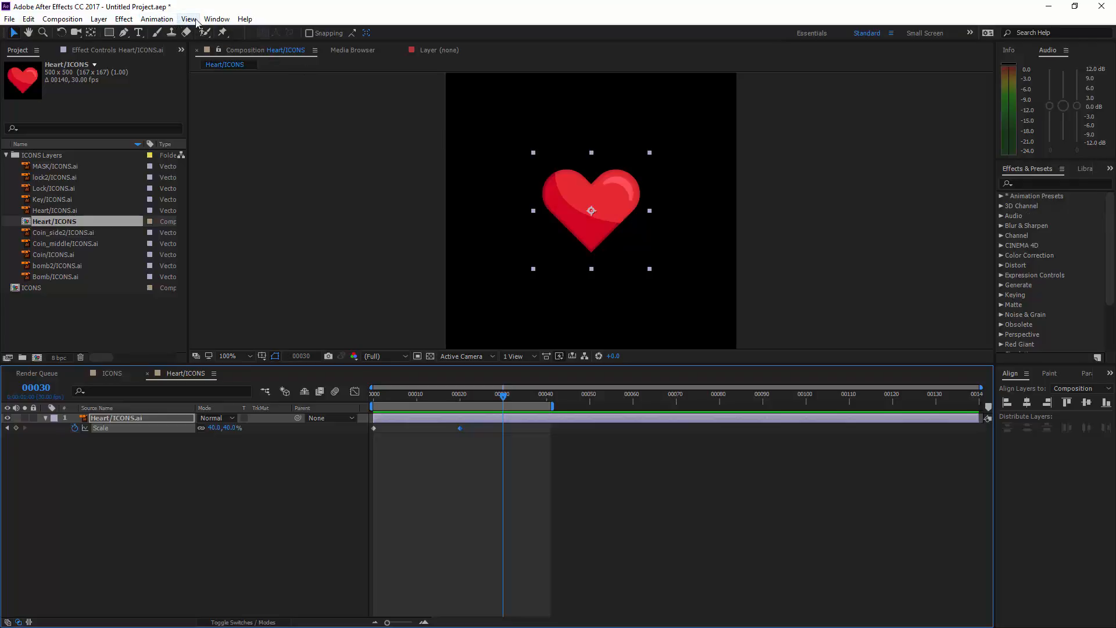
Open the Preview settings as a floating window beside the composition and switch playback from looping to play once.
click(214, 20)
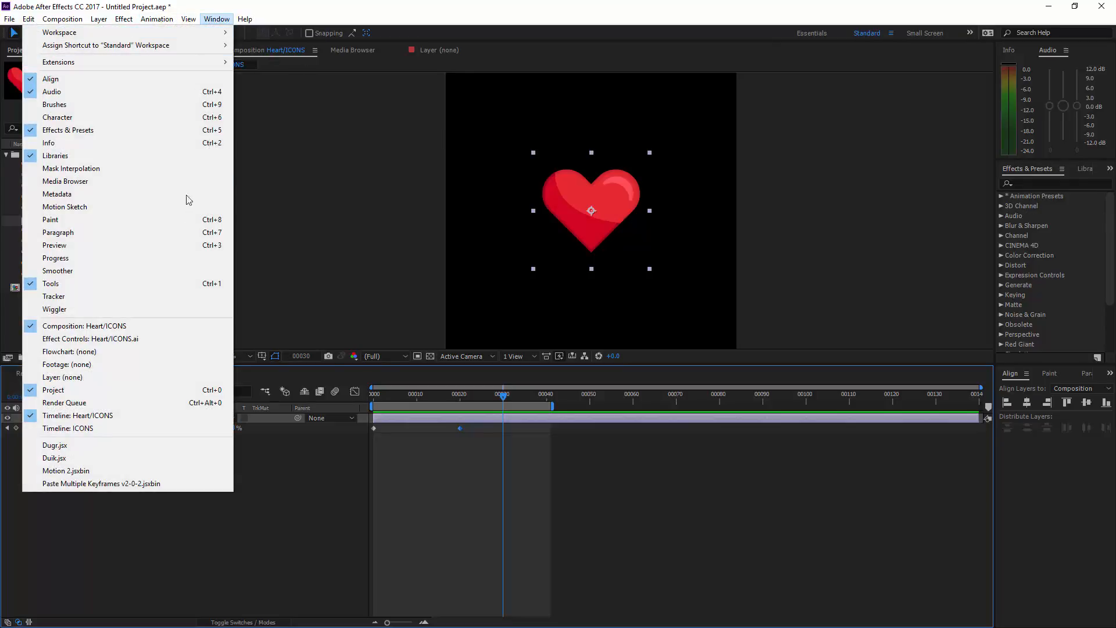
click(134, 251)
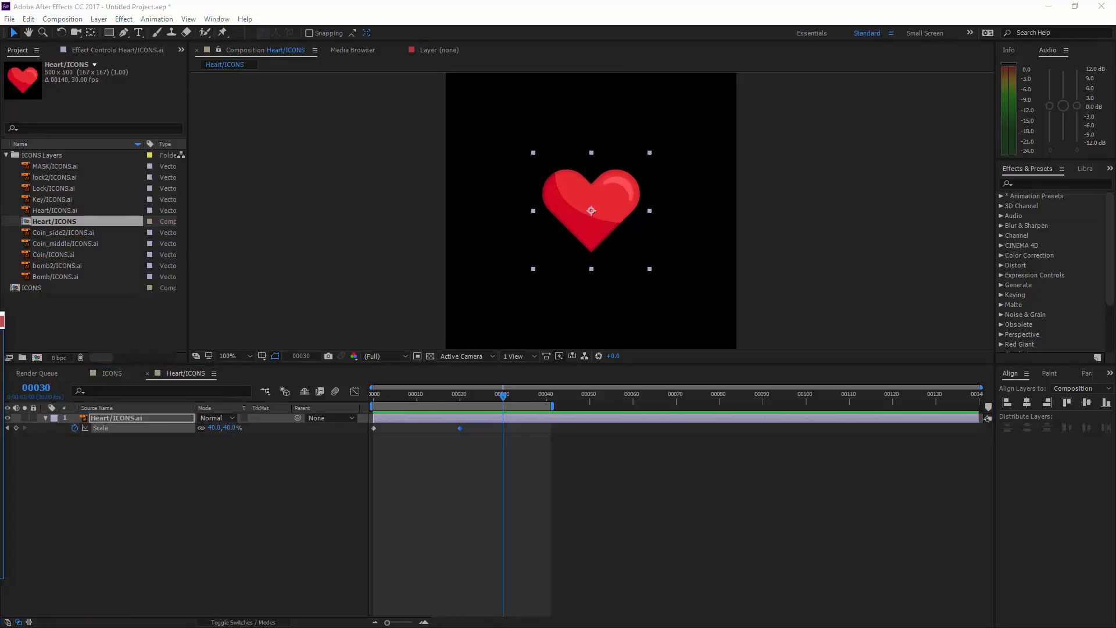
drag(514, 338, 816, 129)
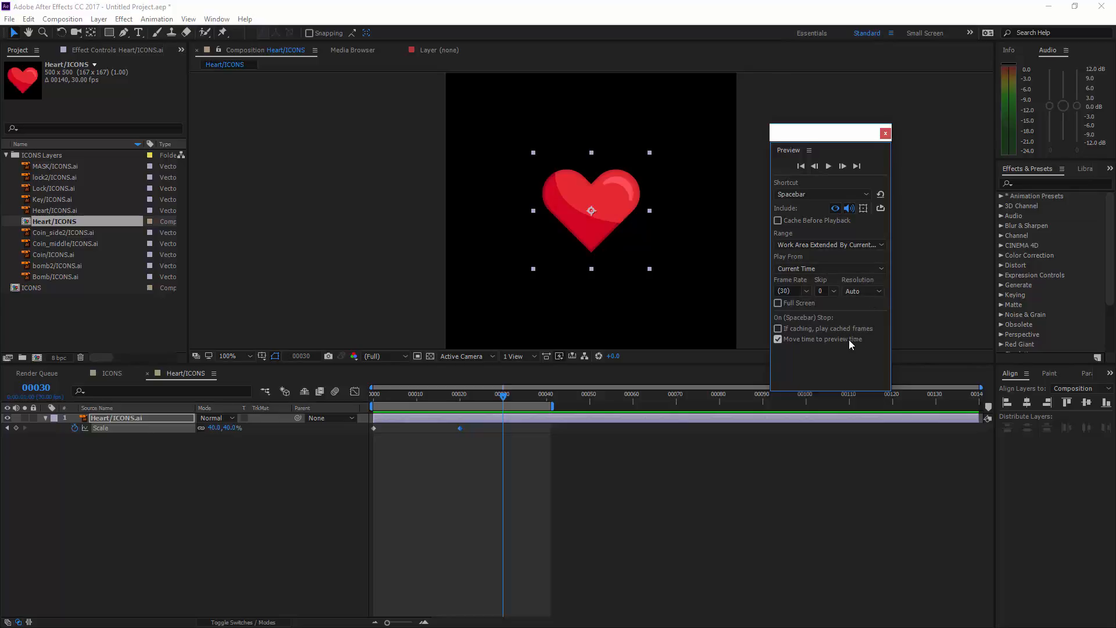
click(881, 209)
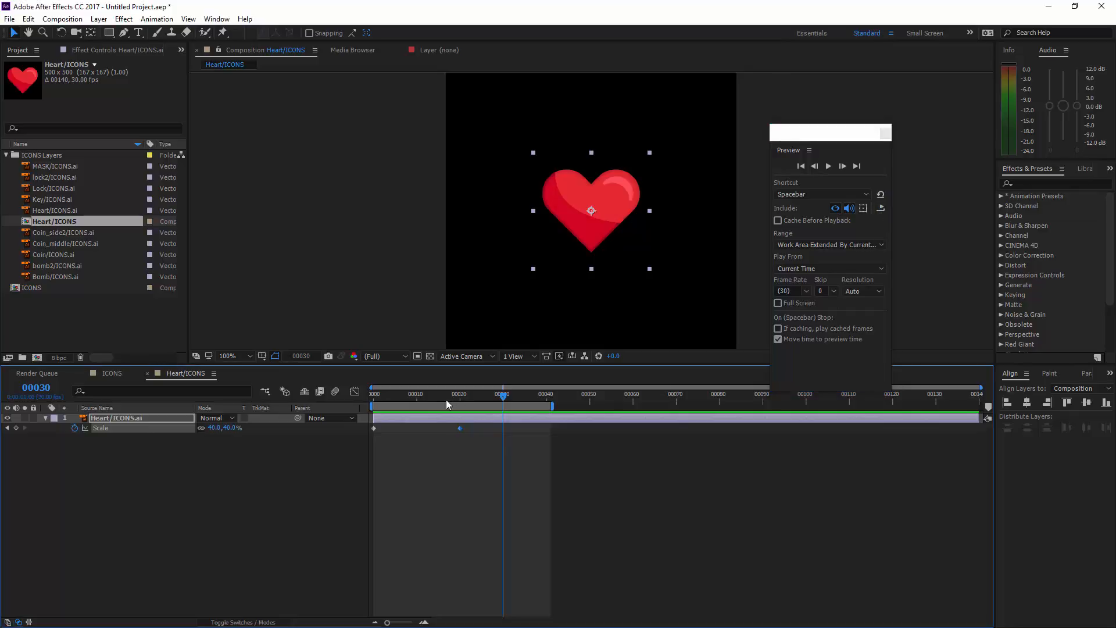
Play the animation once from frame 0, turn looping back on and close the Preview settings.
drag(446, 399, 365, 400)
key(space)
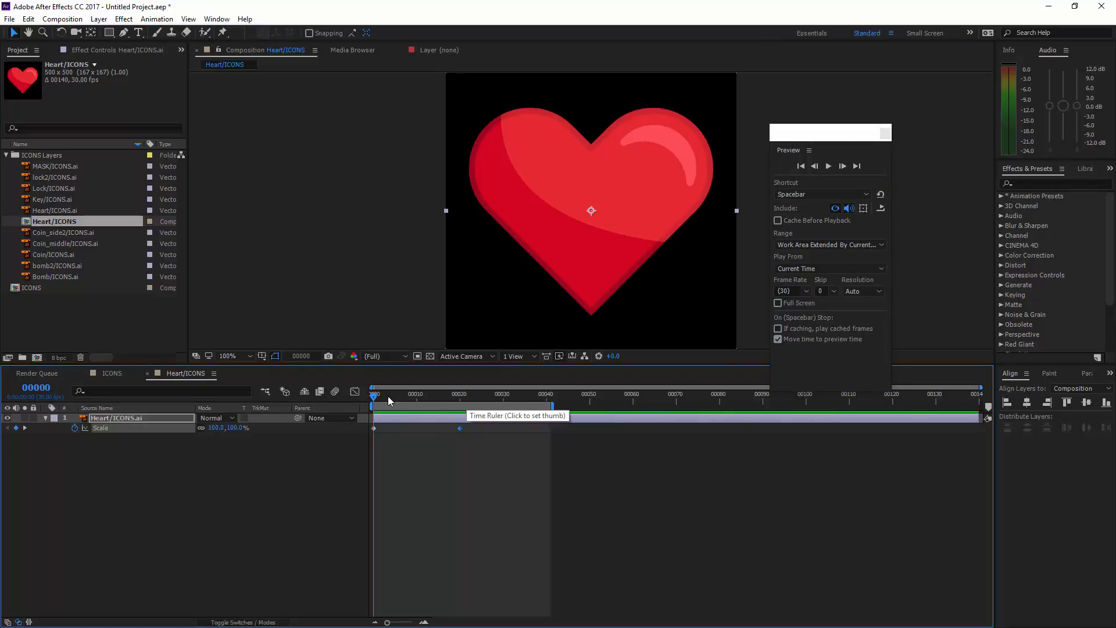
click(886, 210)
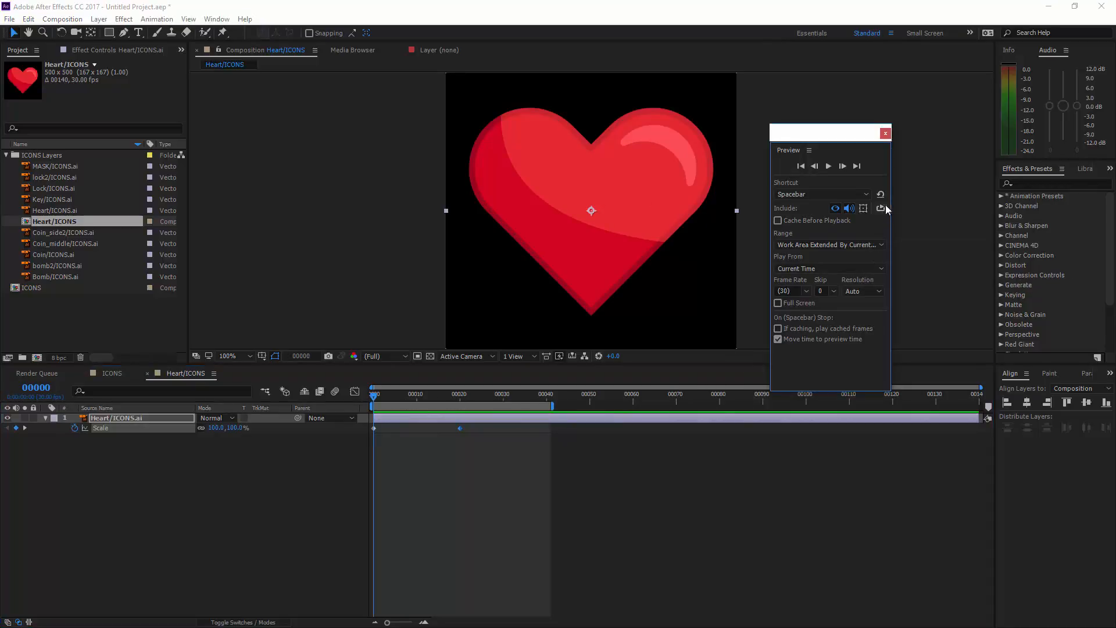
click(885, 133)
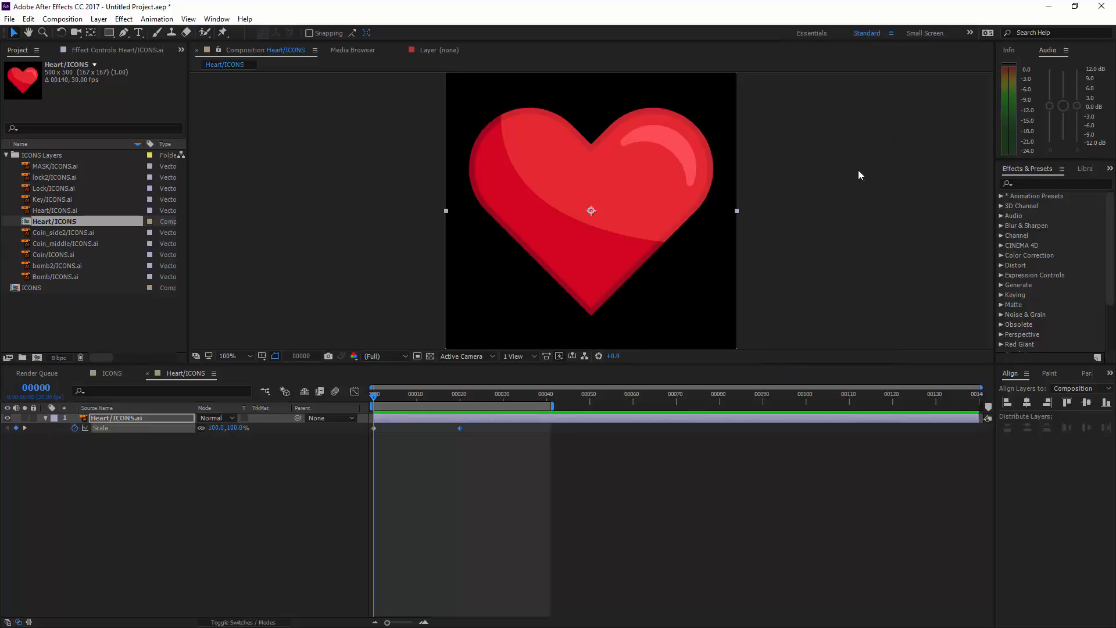
Preview the looping heart animation and scrub back to frame 0 to review the scale change.
click(445, 381)
key(space)
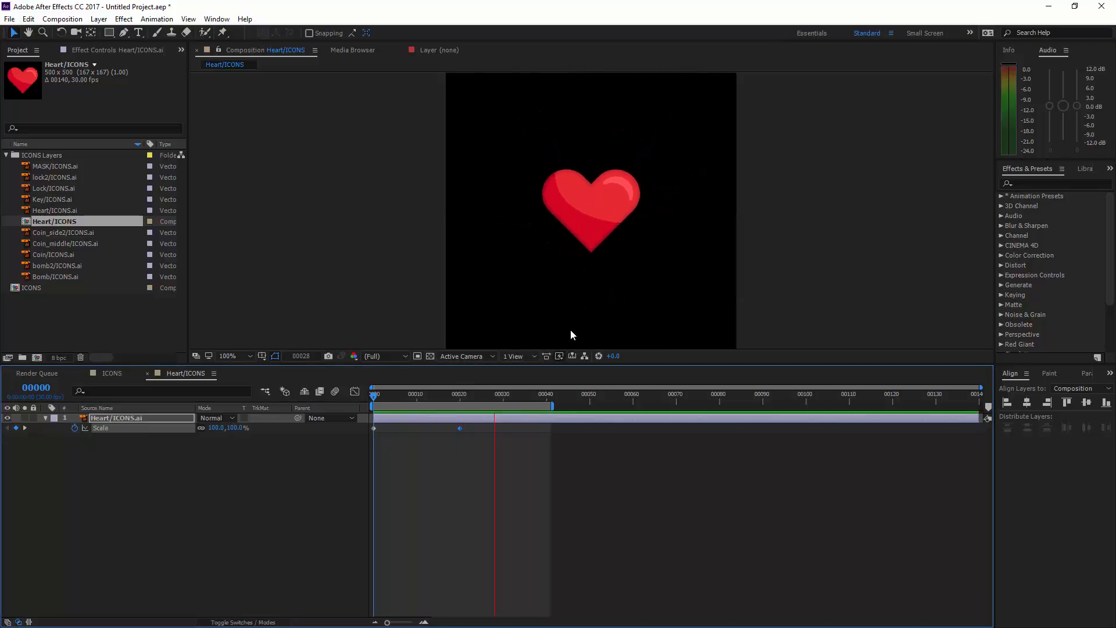
drag(473, 395, 363, 401)
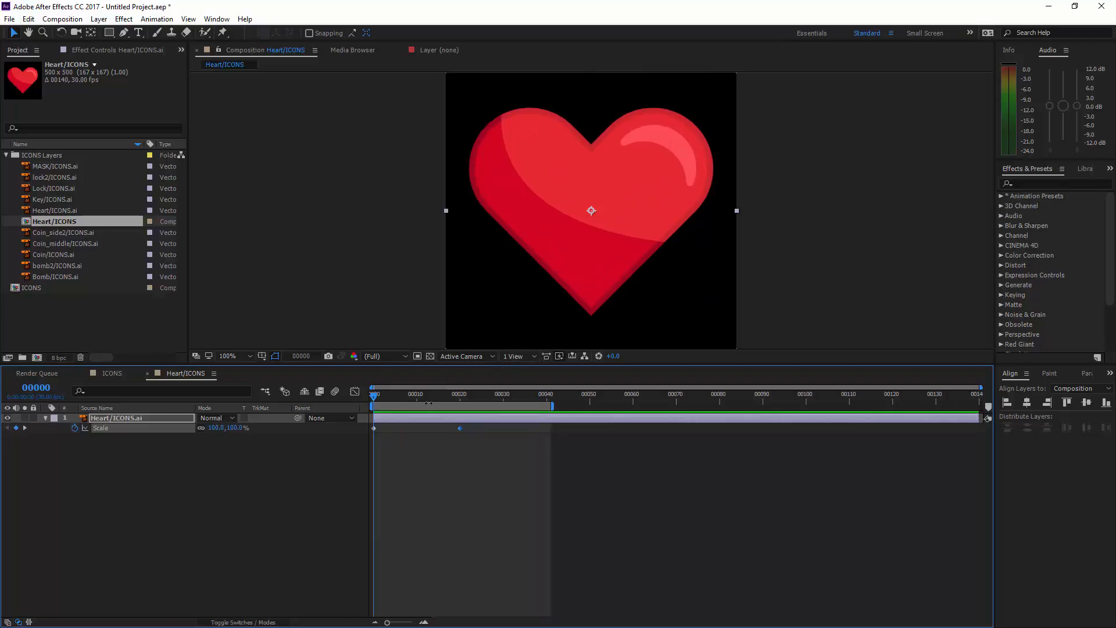
drag(497, 390, 357, 403)
key(space)
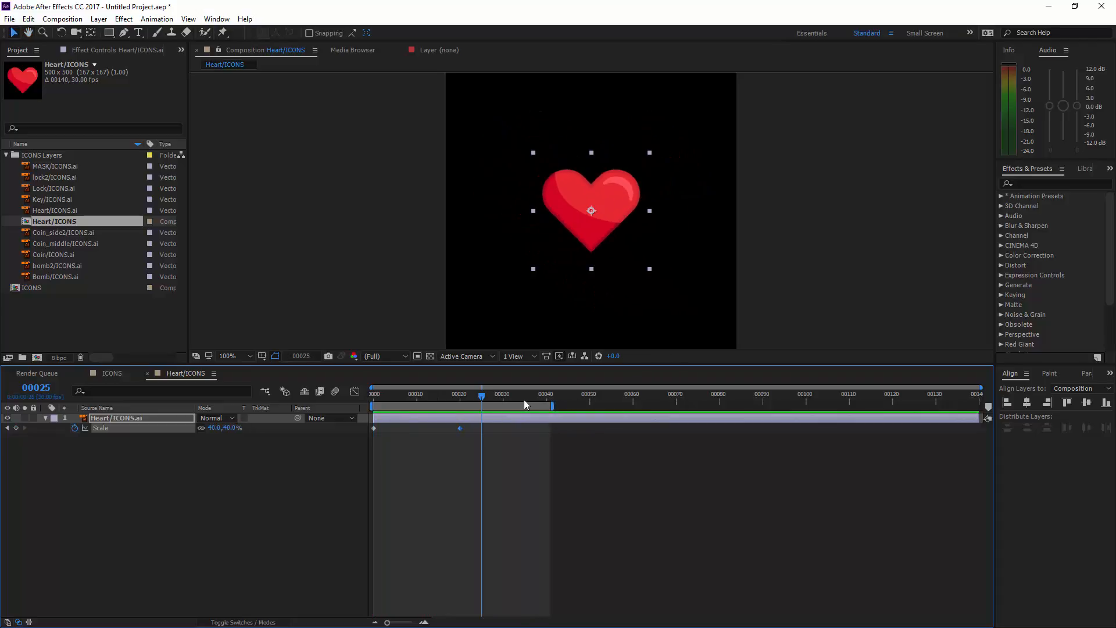
key(space)
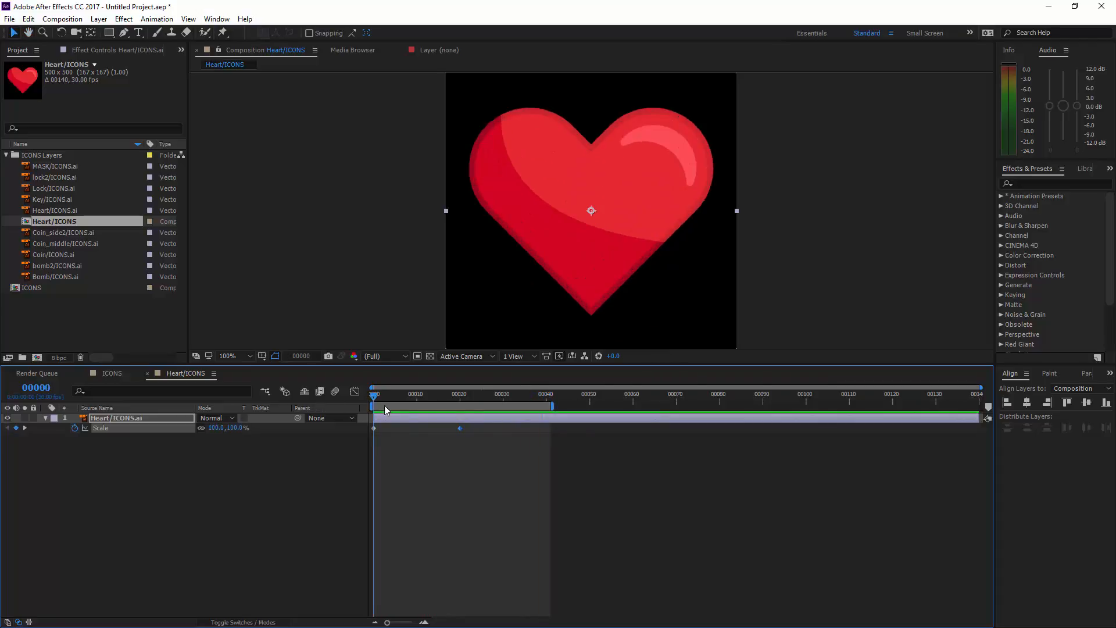
Add a Scale keyframe of 100% at frame 30 on the heart layer.
drag(385, 404, 504, 437)
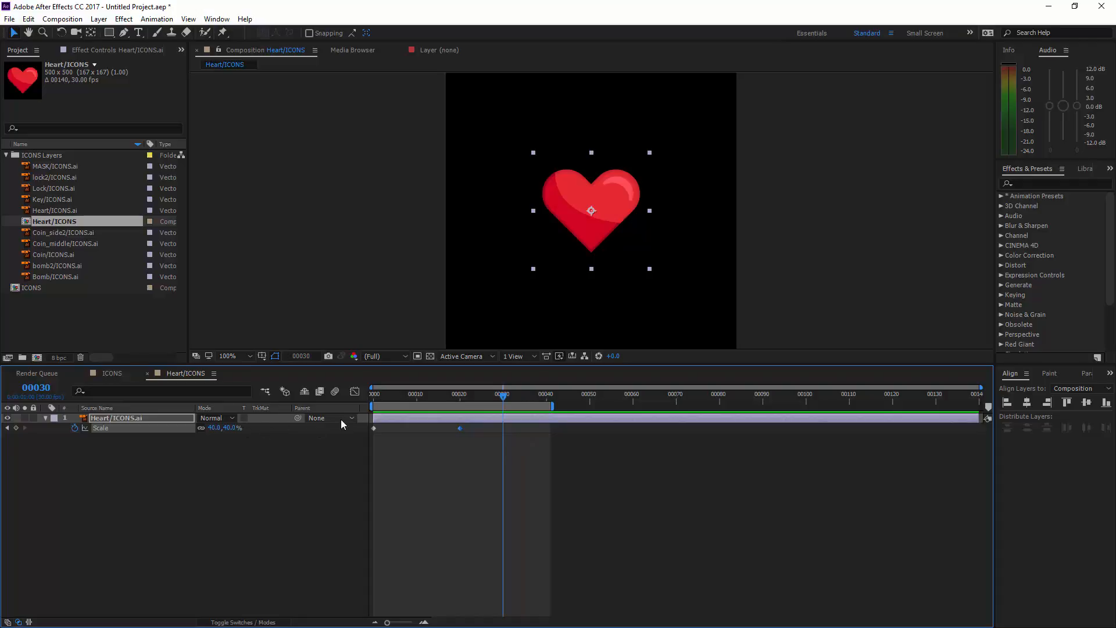
click(214, 428)
text(100)
key(Return)
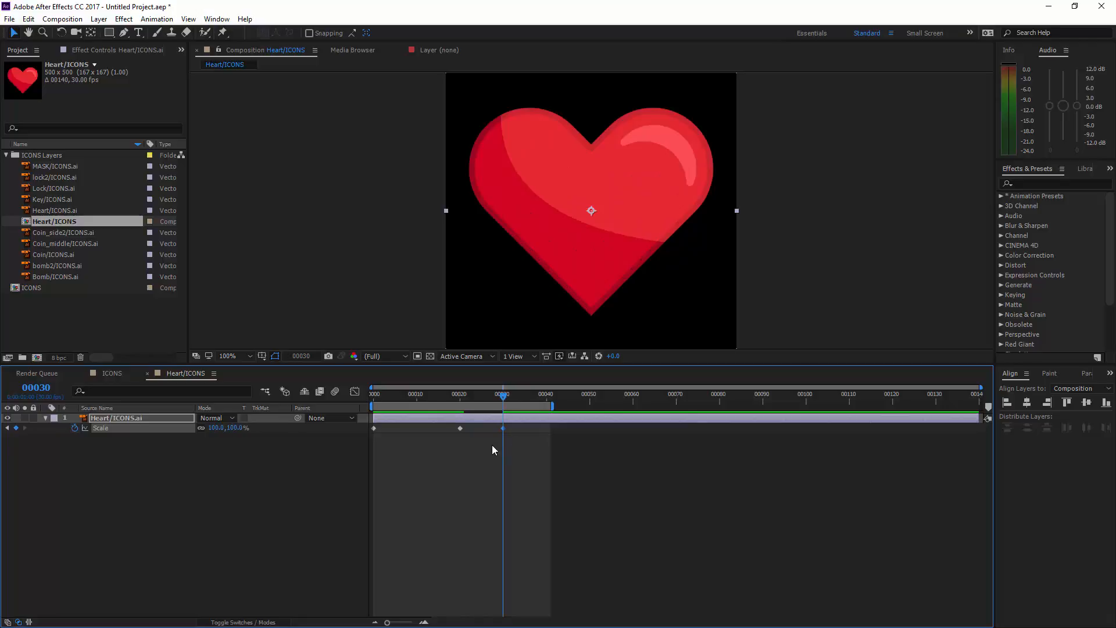
Play the looping heart animation to review the shrink and regrow between the Scale keyframes.
key(space)
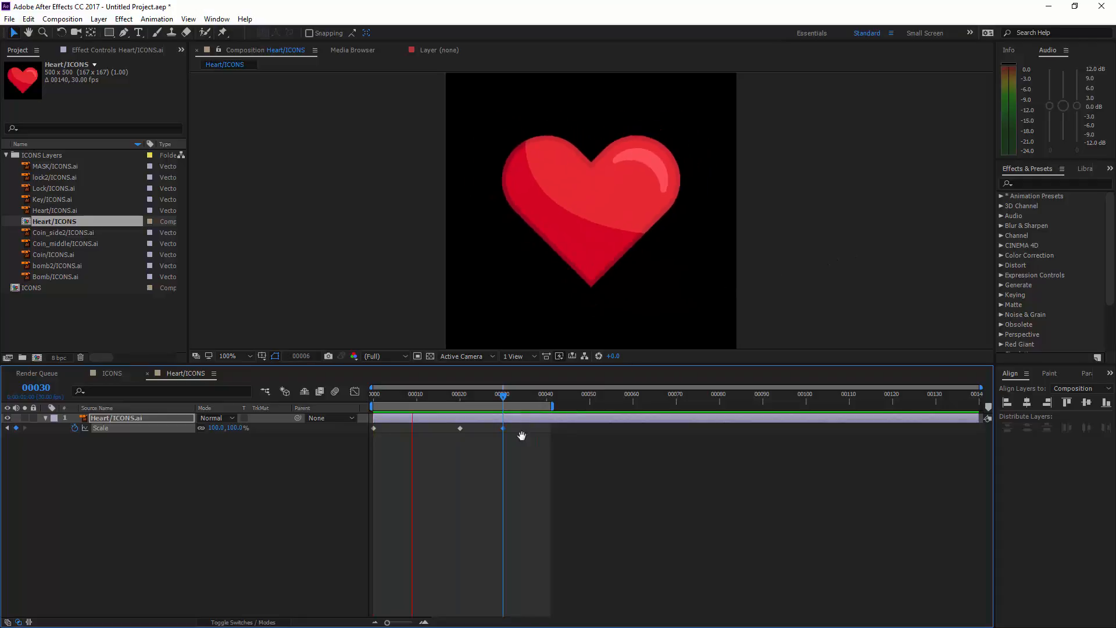
key(space)
key(space)
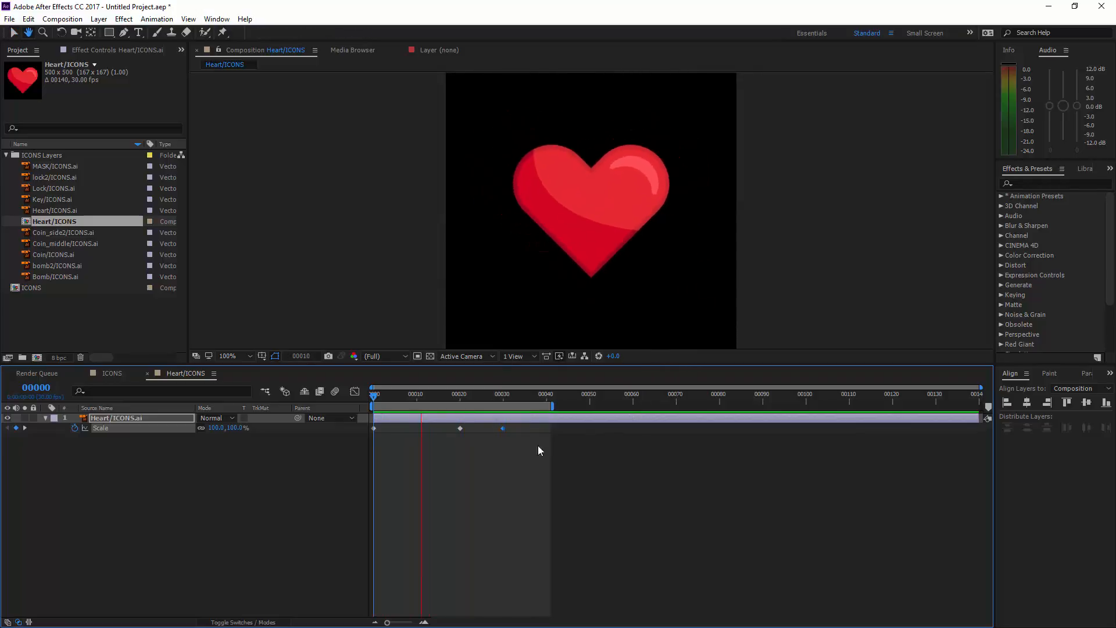
key(space)
Apply Easy Ease to all three Scale keyframes on the heart layer and deselect them.
drag(522, 441, 375, 427)
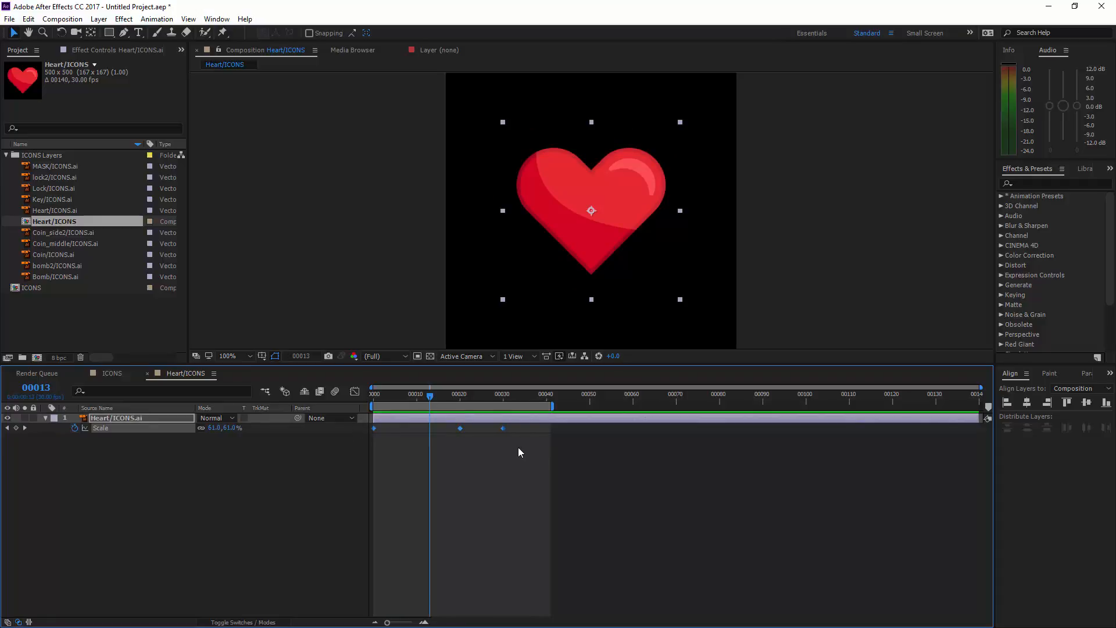
drag(520, 447, 363, 424)
right_click(504, 429)
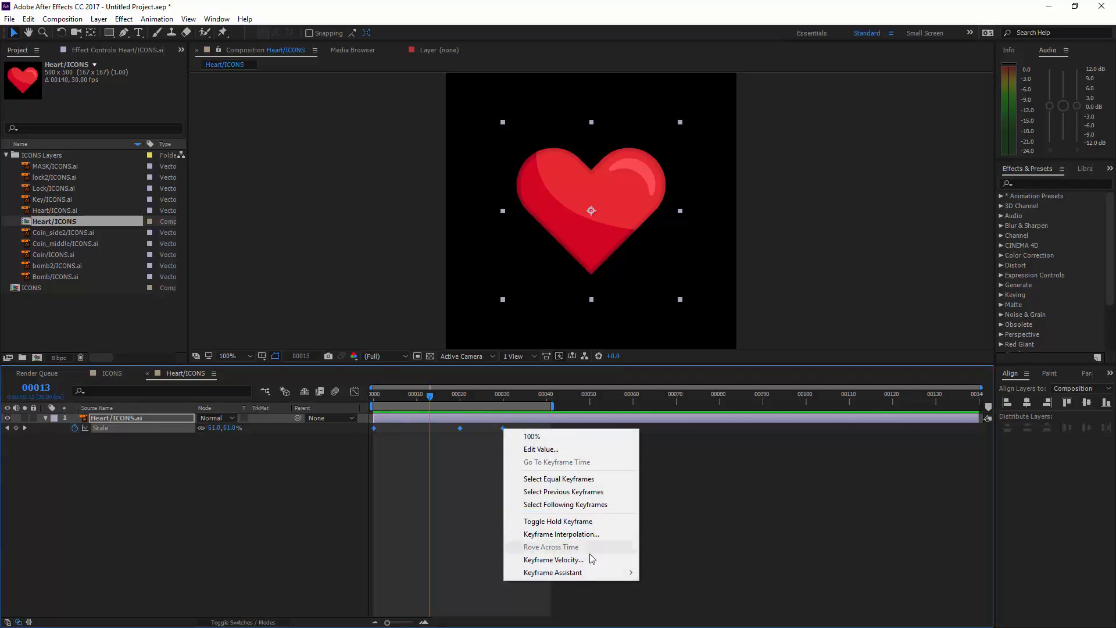
mouse_move(581, 573)
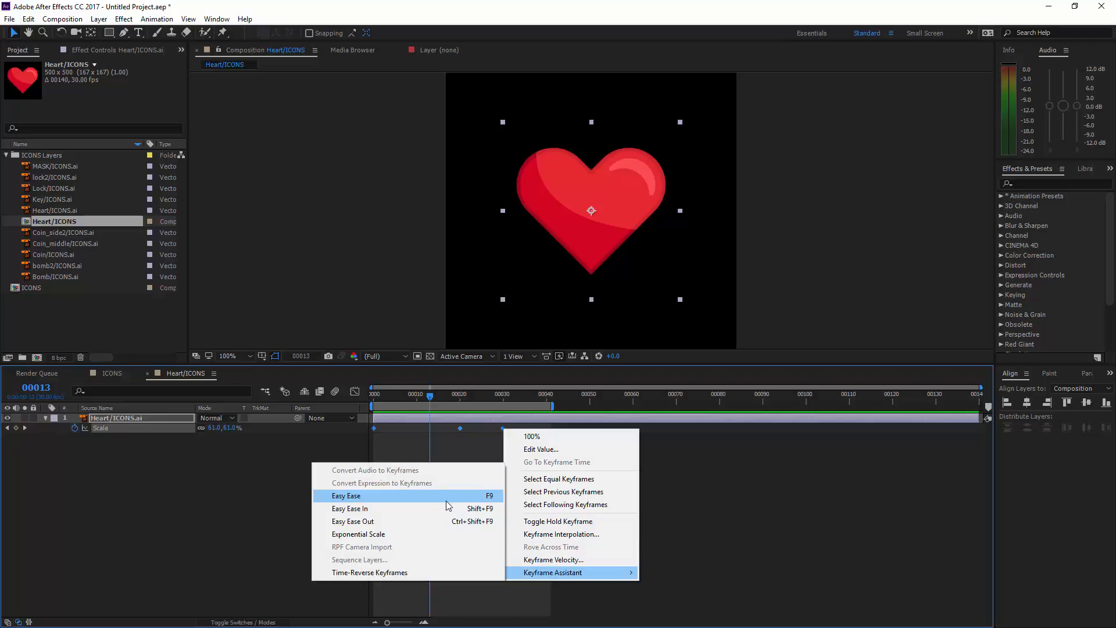
click(484, 500)
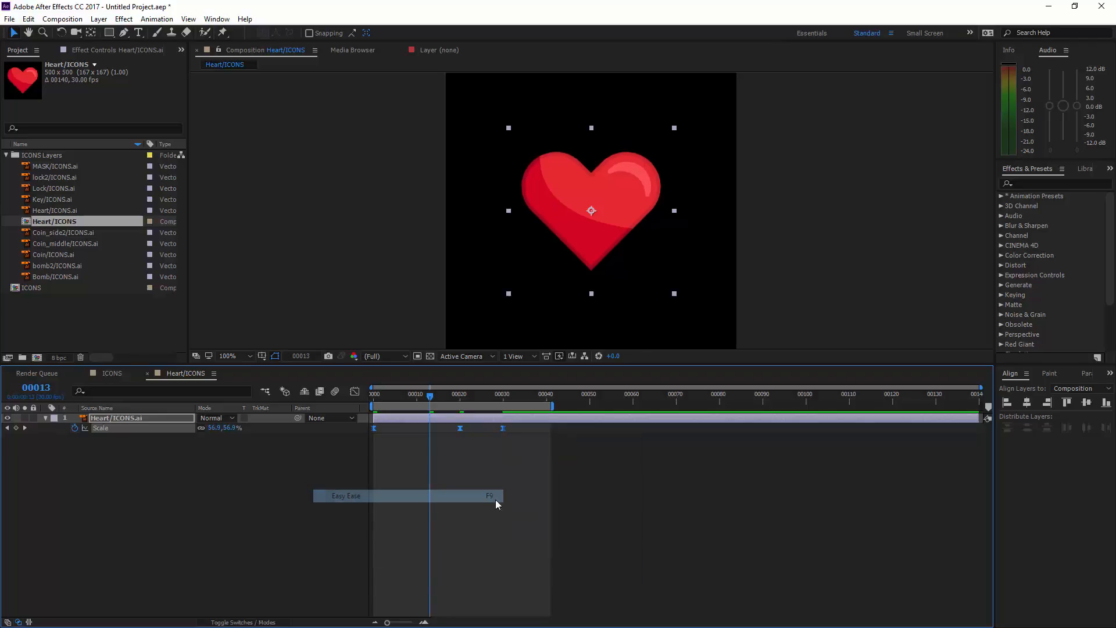
click(529, 490)
Preview the eased heart animation from frame 0 and return the playhead to frame 0.
click(421, 394)
drag(395, 402, 360, 399)
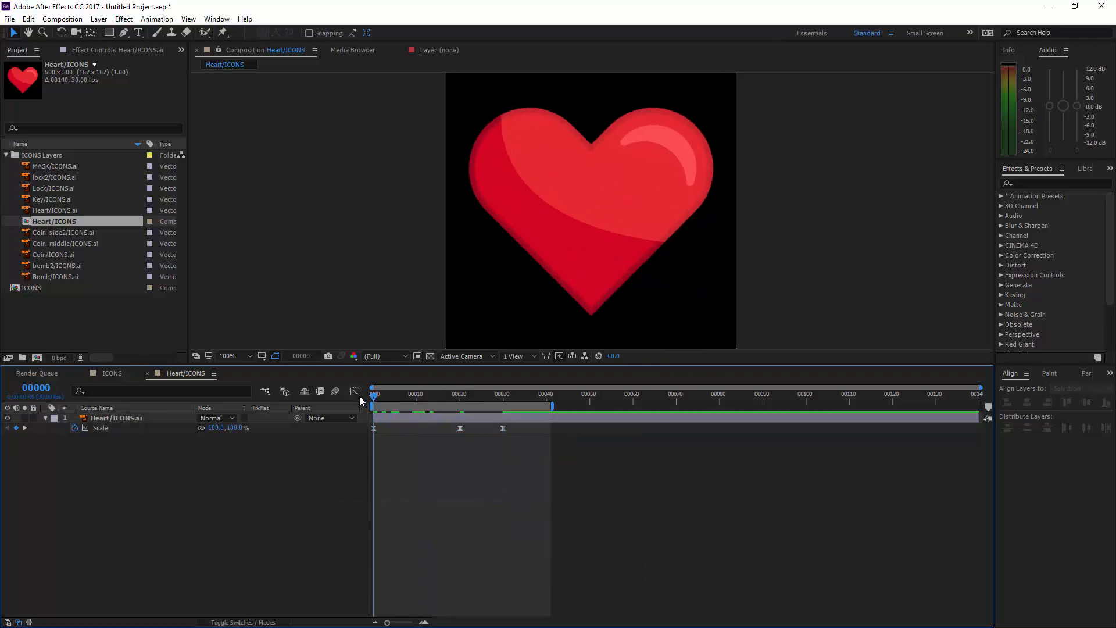
key(space)
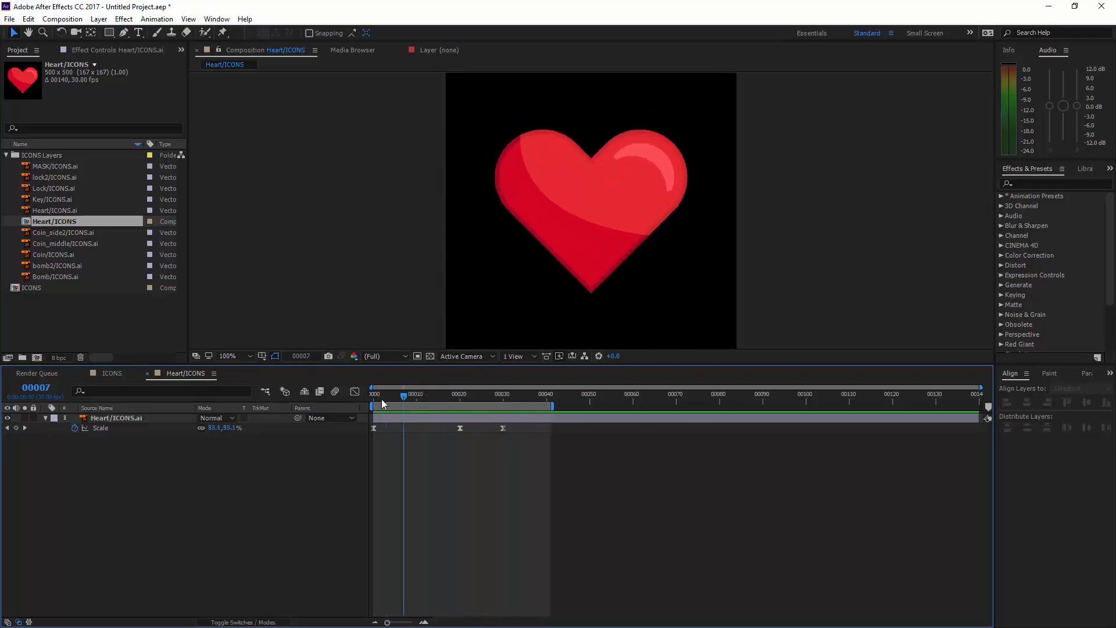
key(space)
mouse_move(375, 400)
mouse_down()
mouse_move(389, 404)
mouse_move(372, 409)
mouse_move(533, 398)
mouse_move(353, 398)
mouse_up()
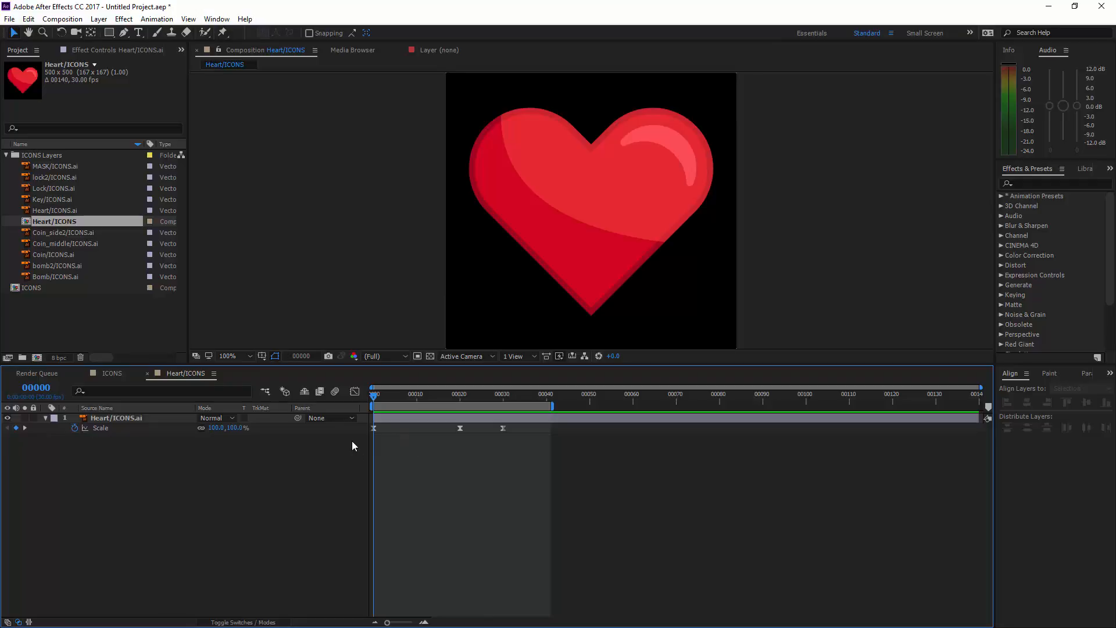
Show the heart layer's Scale speed graph in the Graph Editor, keeping the playhead at frame 0.
click(135, 428)
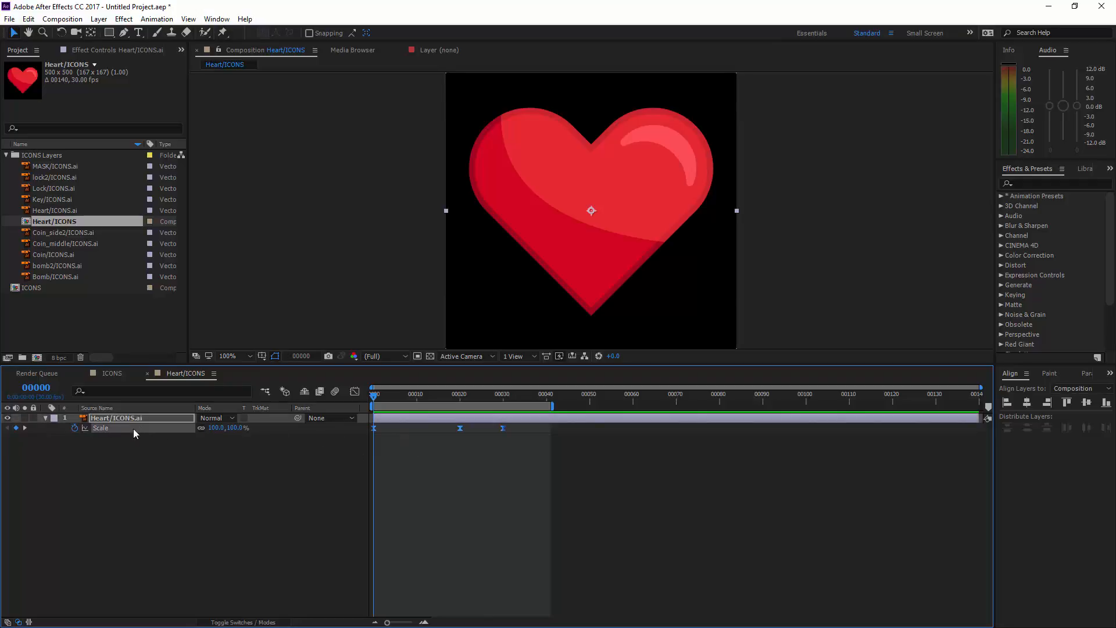
click(85, 429)
click(355, 392)
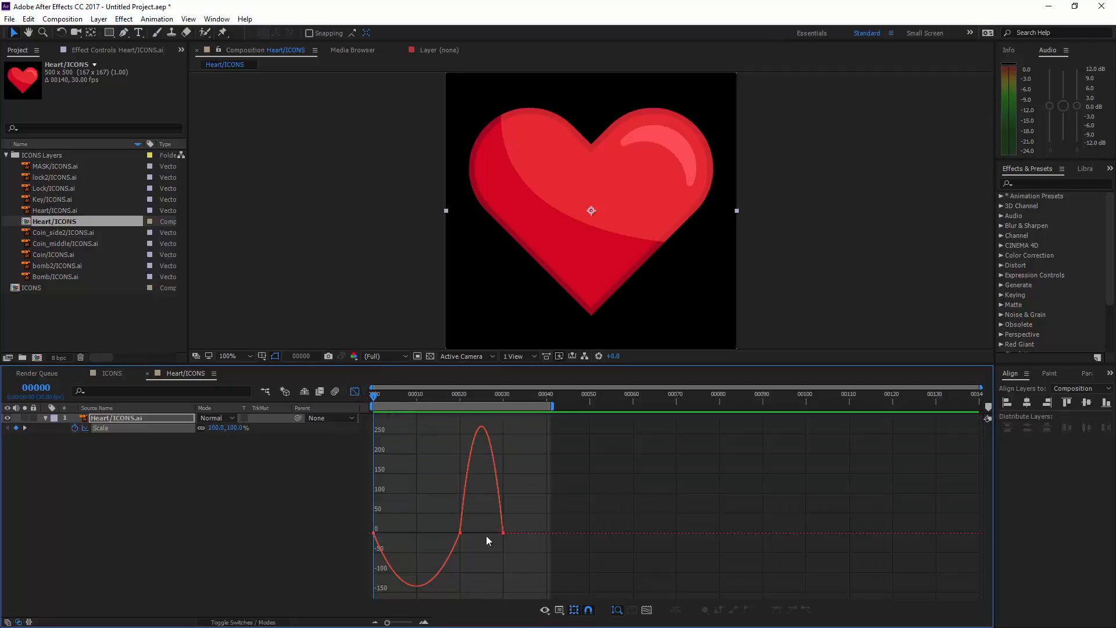
drag(373, 399, 352, 423)
Try adjusting the easing handles of the Scale keyframes at frames 20 and 30, and preview the motion.
drag(438, 525, 472, 575)
drag(444, 533, 497, 535)
click(499, 533)
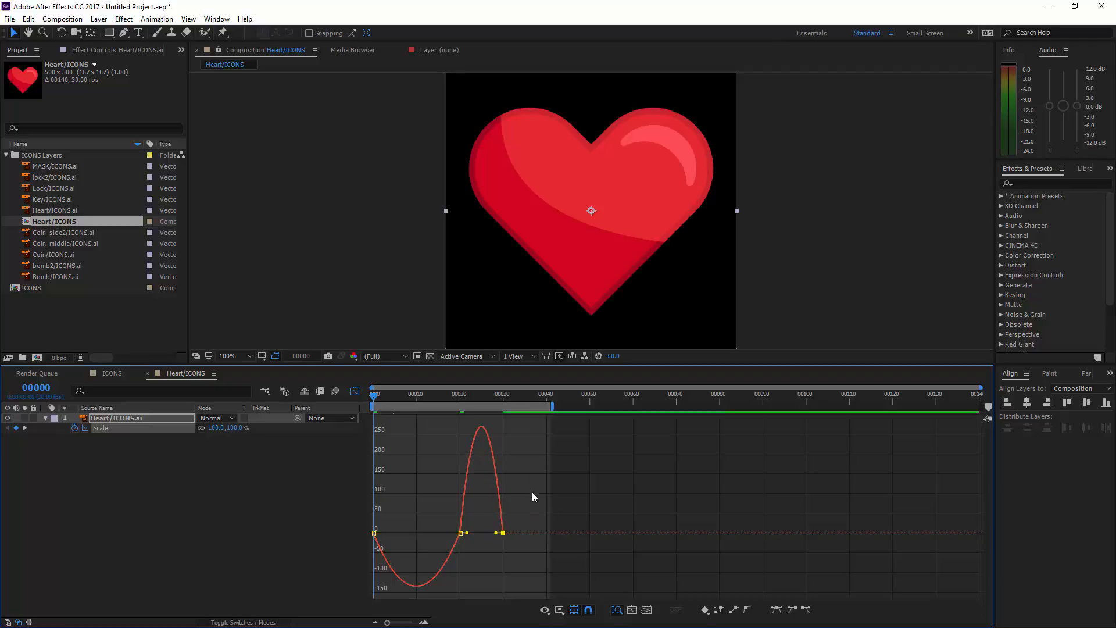
key(space)
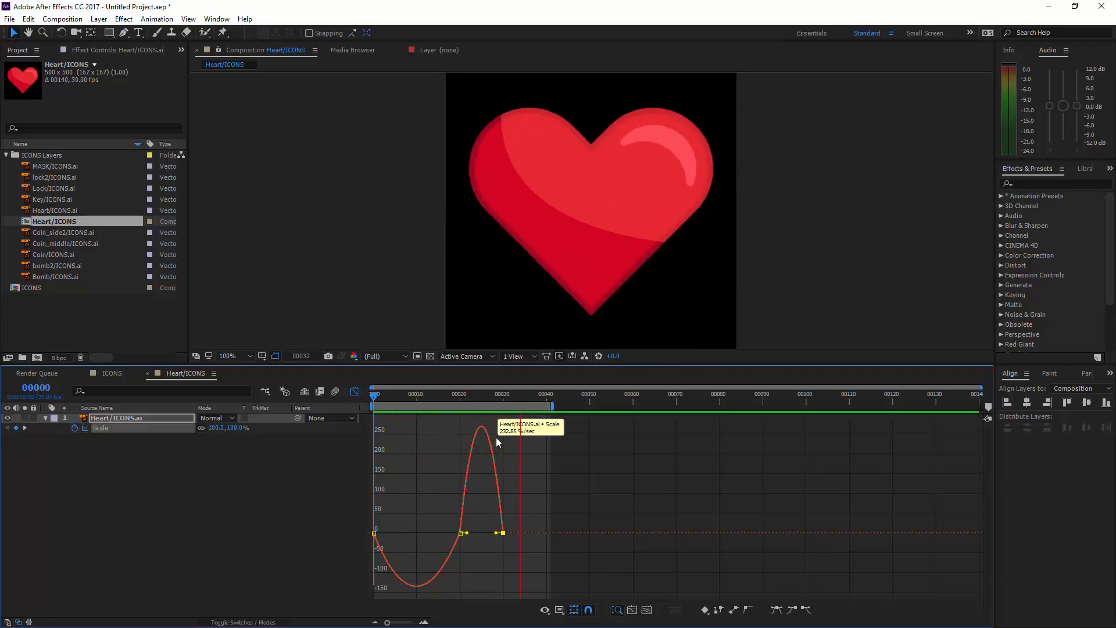
key(space)
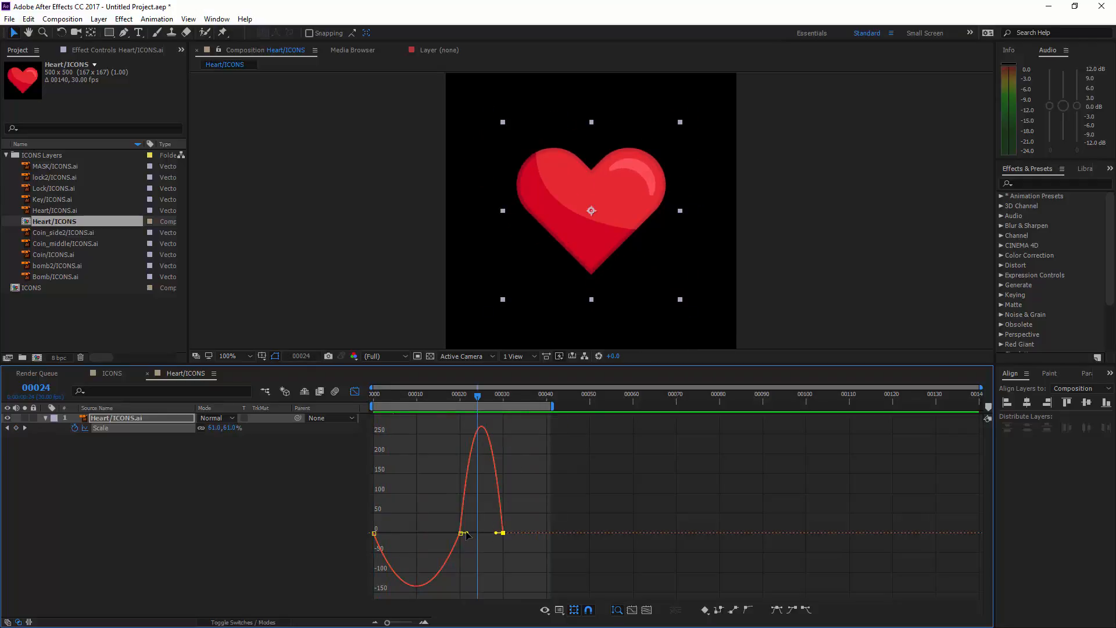
Try lengthening the easing handles between the keyframes at frames 20 and 30 toward each other, previewing each change.
drag(466, 532, 491, 532)
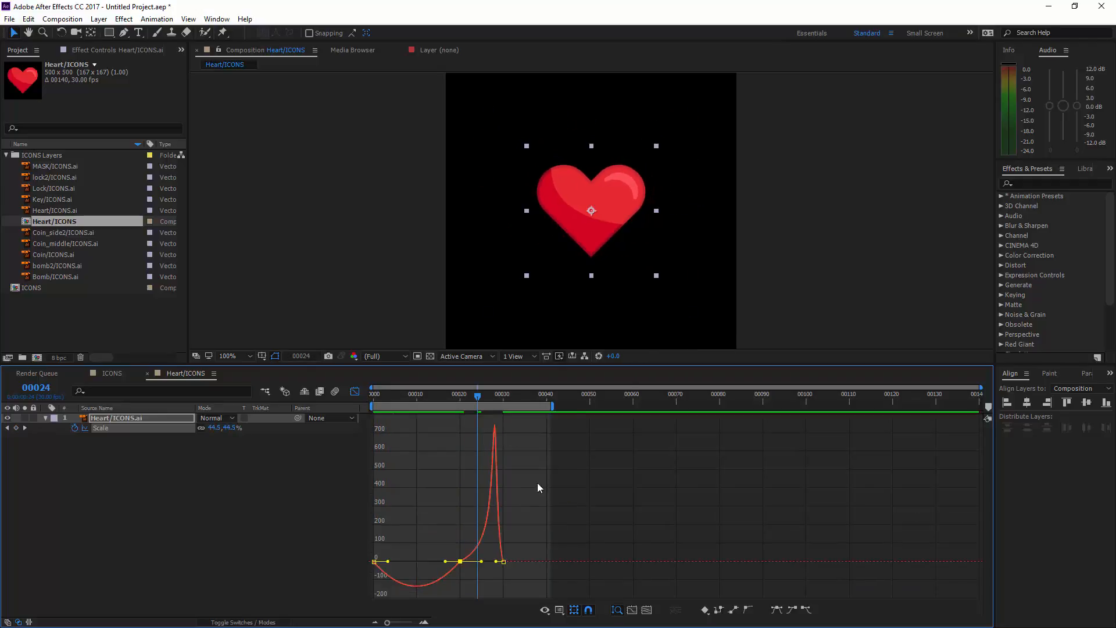
key(space)
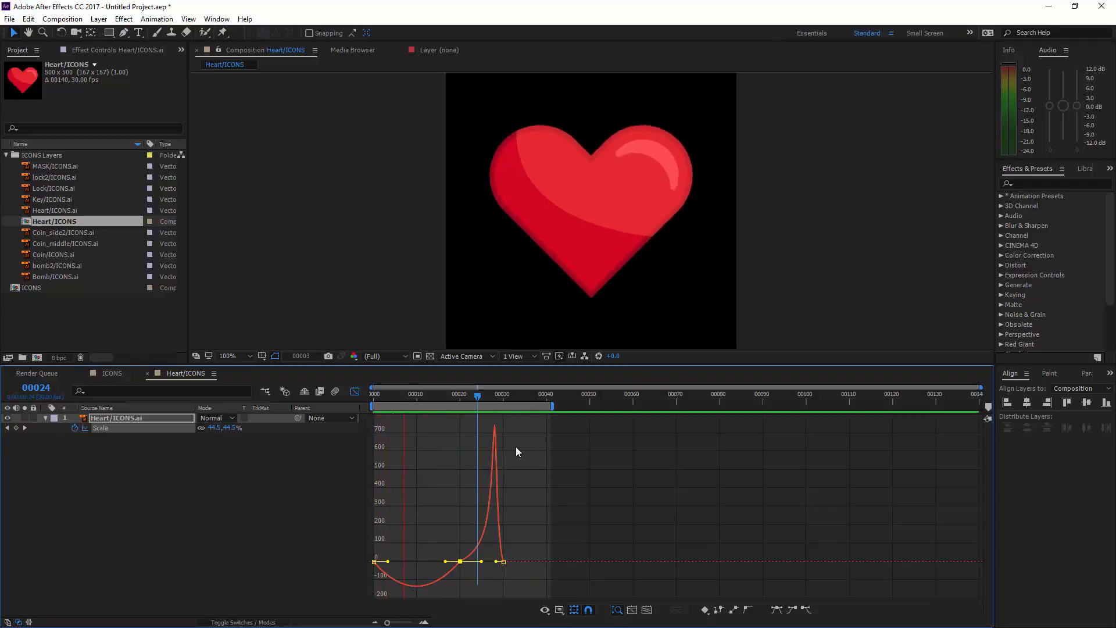
key(space)
mouse_move(484, 400)
mouse_down()
mouse_move(444, 409)
mouse_move(490, 413)
mouse_move(472, 416)
mouse_up()
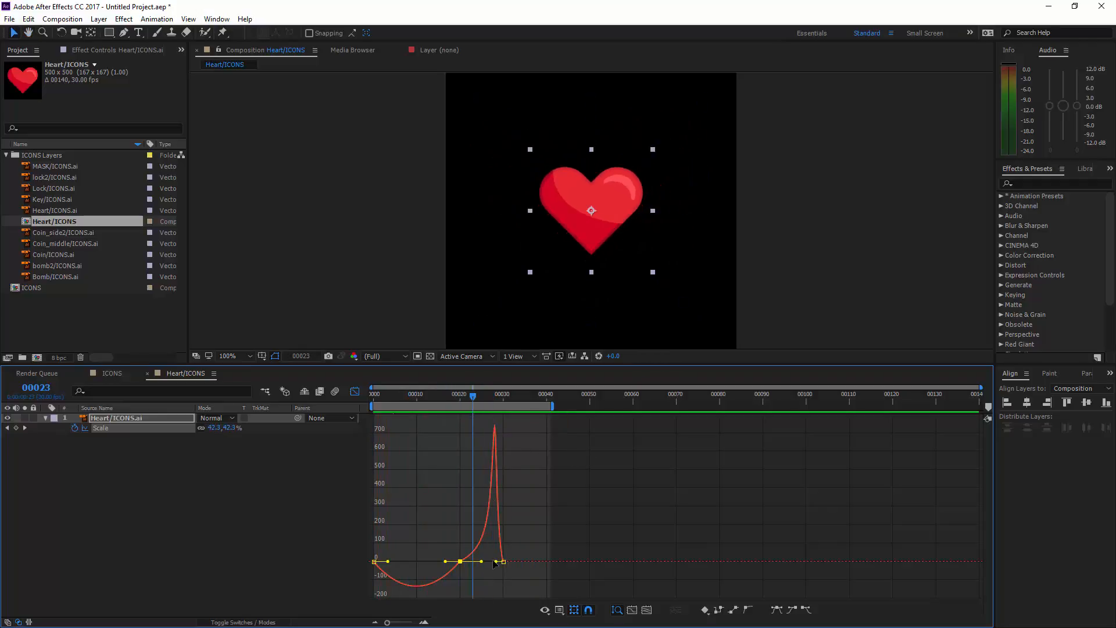
drag(496, 561, 488, 565)
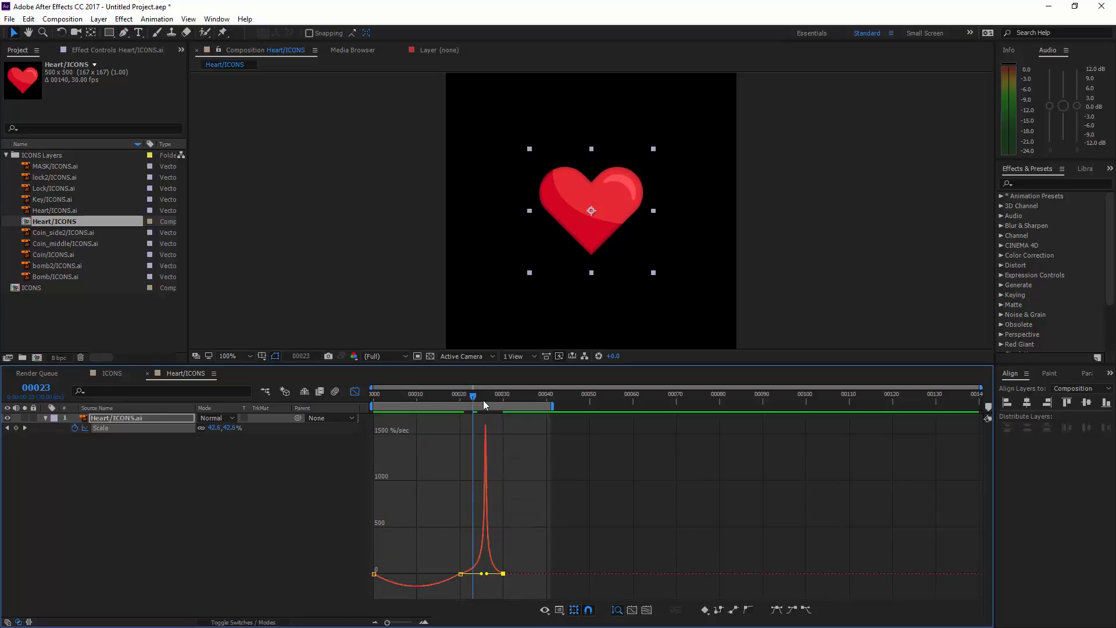
key(space)
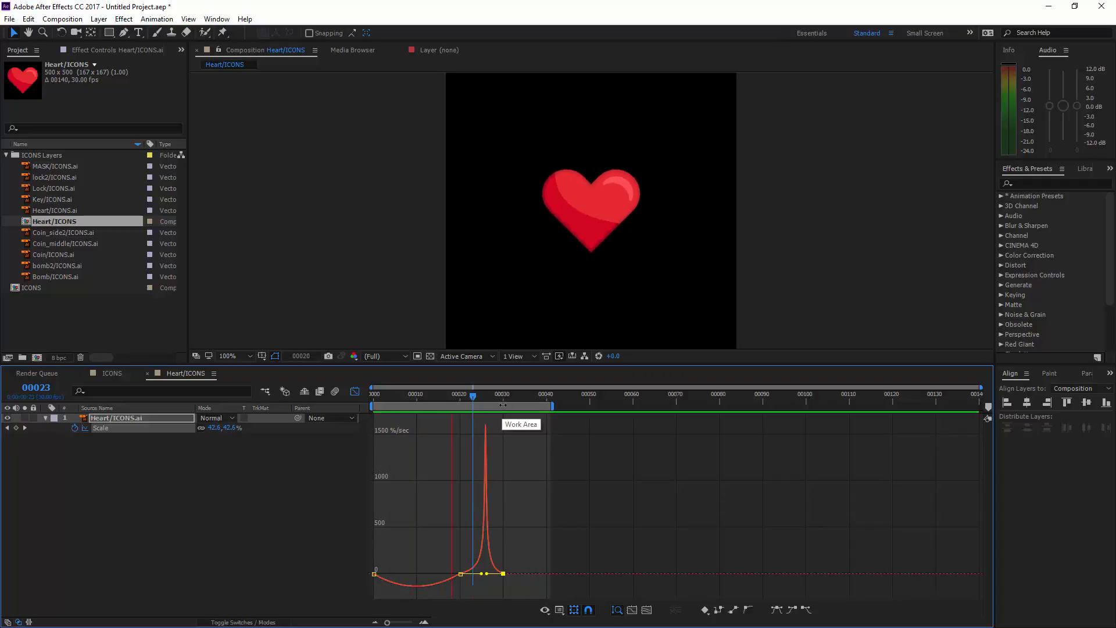
Shorten the easing handles between frames 20 and 30 into a rounded speed curve and preview it from frame 0.
drag(487, 573, 477, 491)
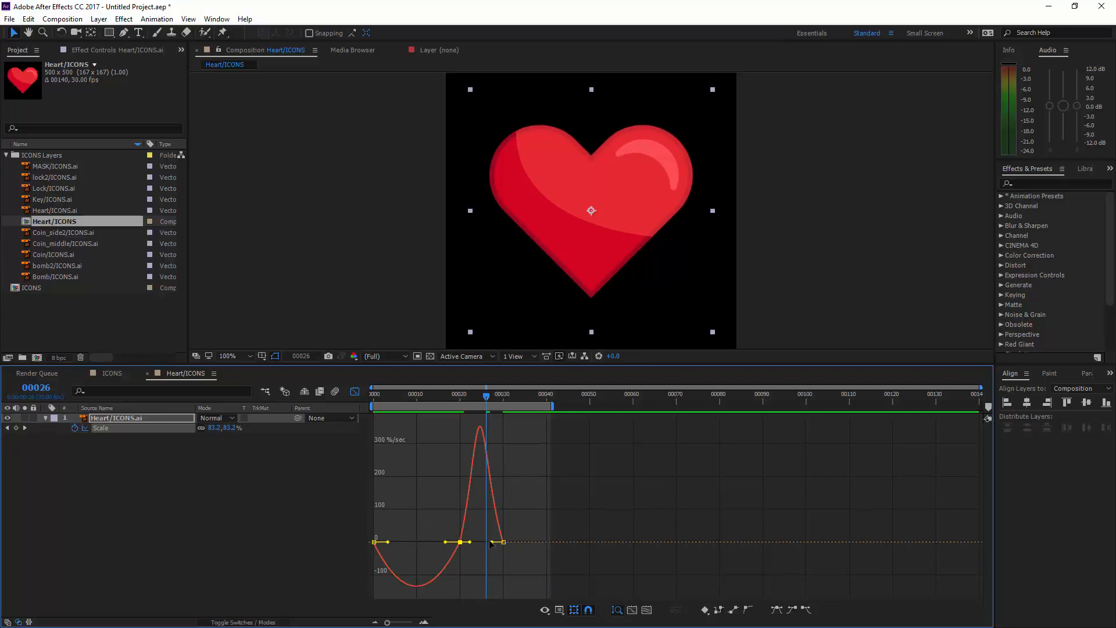
drag(490, 543, 467, 533)
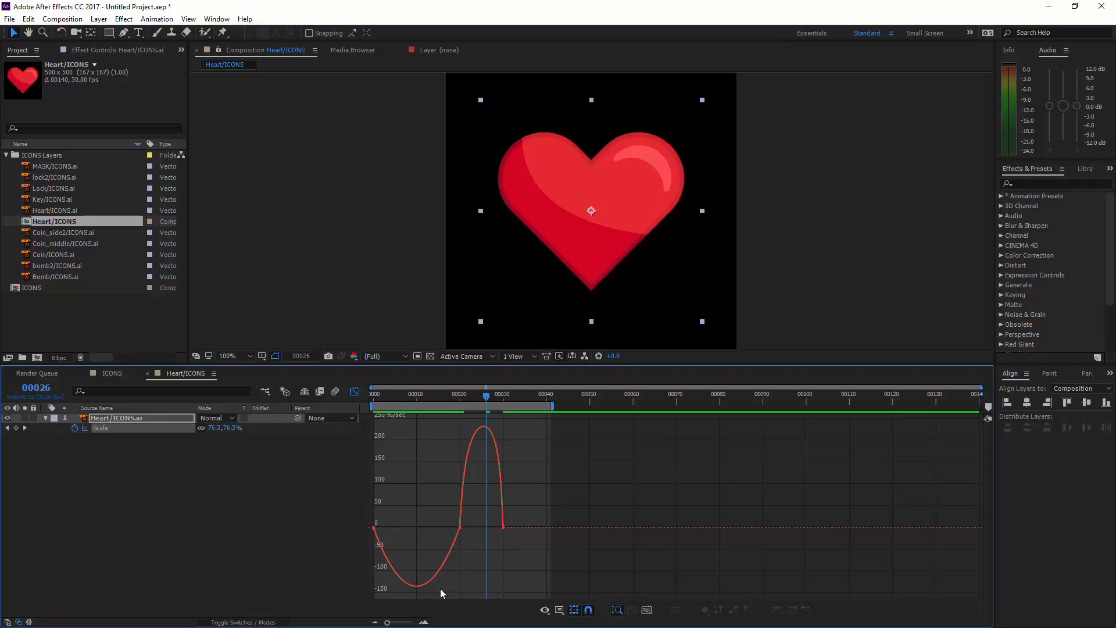
click(459, 529)
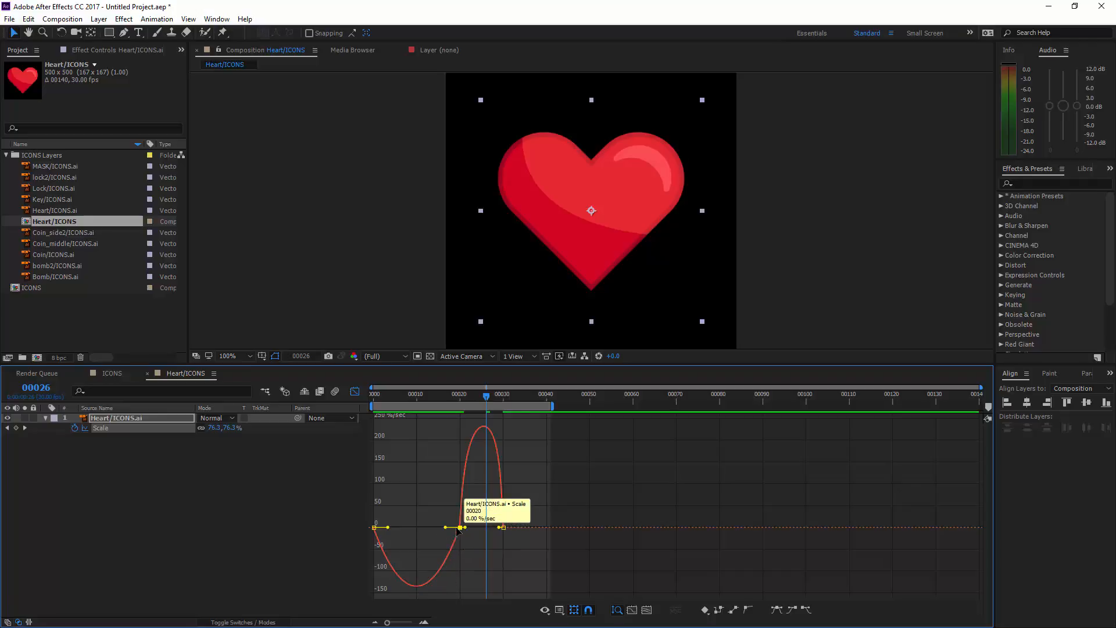
drag(441, 530, 445, 530)
drag(417, 394, 336, 396)
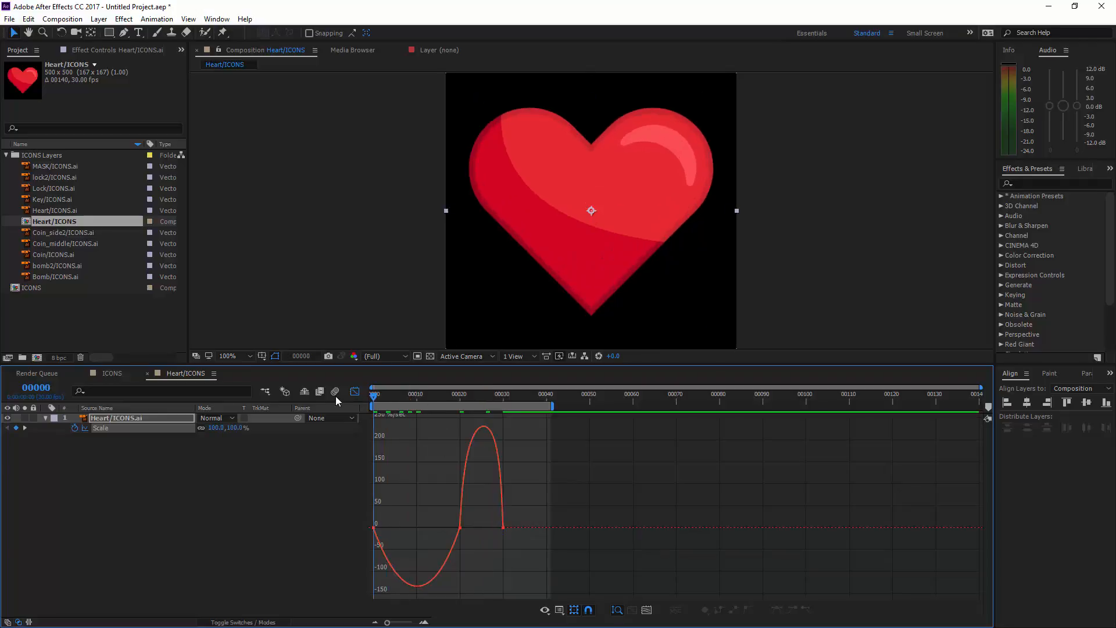
key(space)
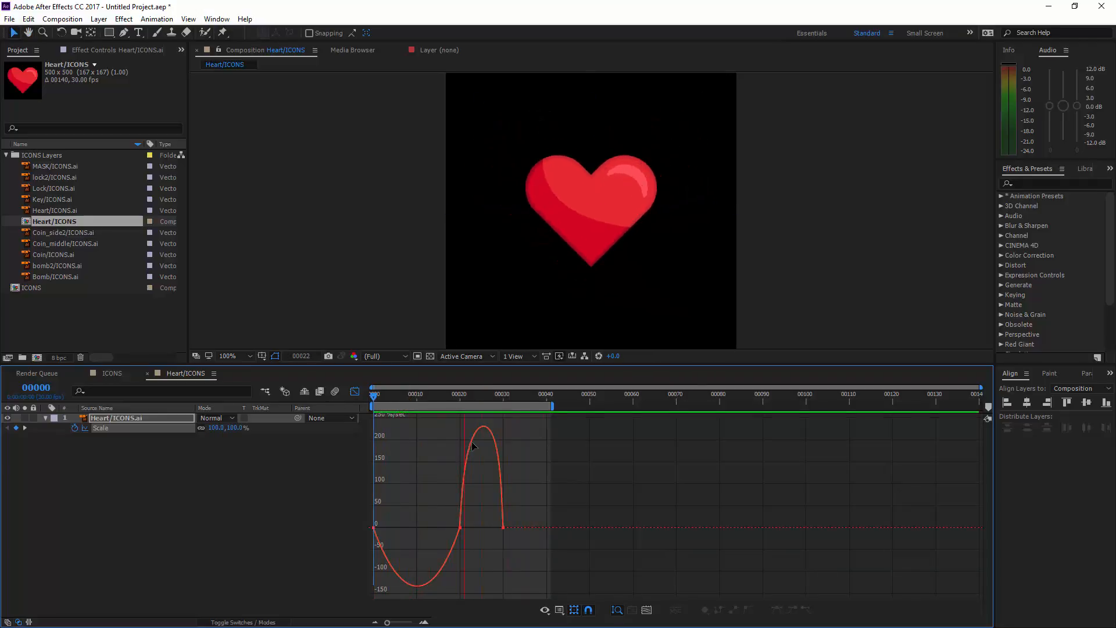
key(space)
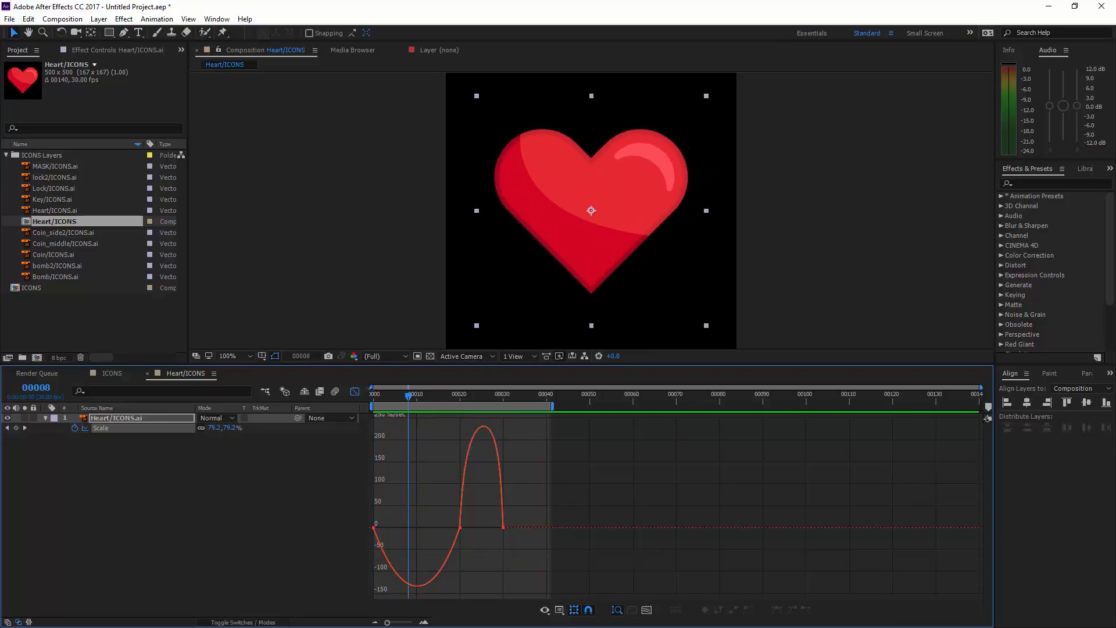
Close the Graph Editor to show the layer bars and keyframes, and preview the looping heartbeat.
click(355, 392)
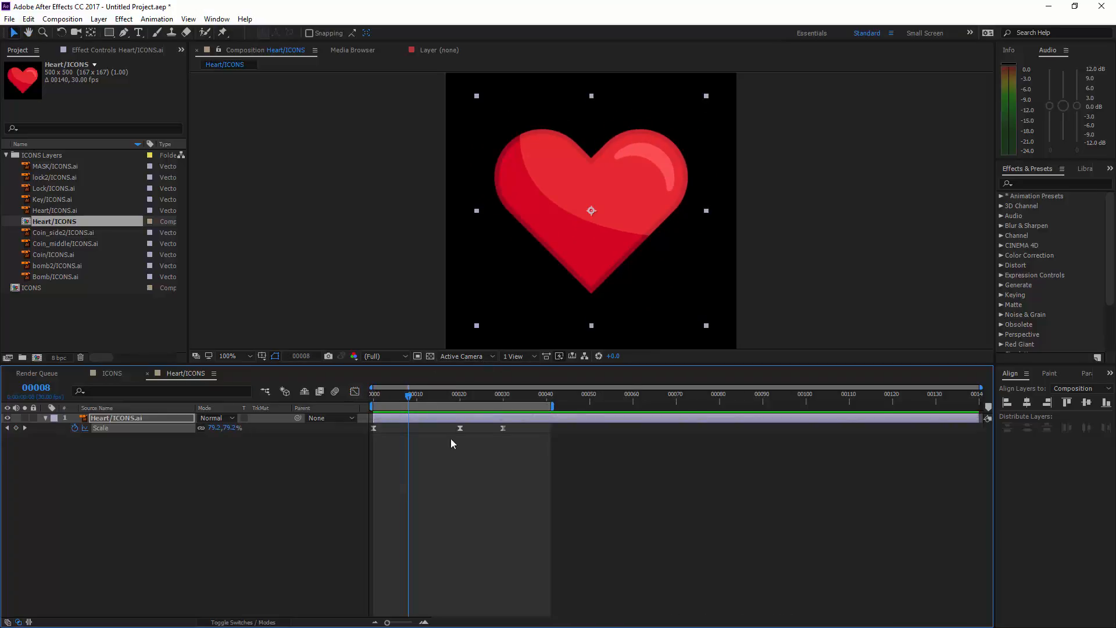
key(space)
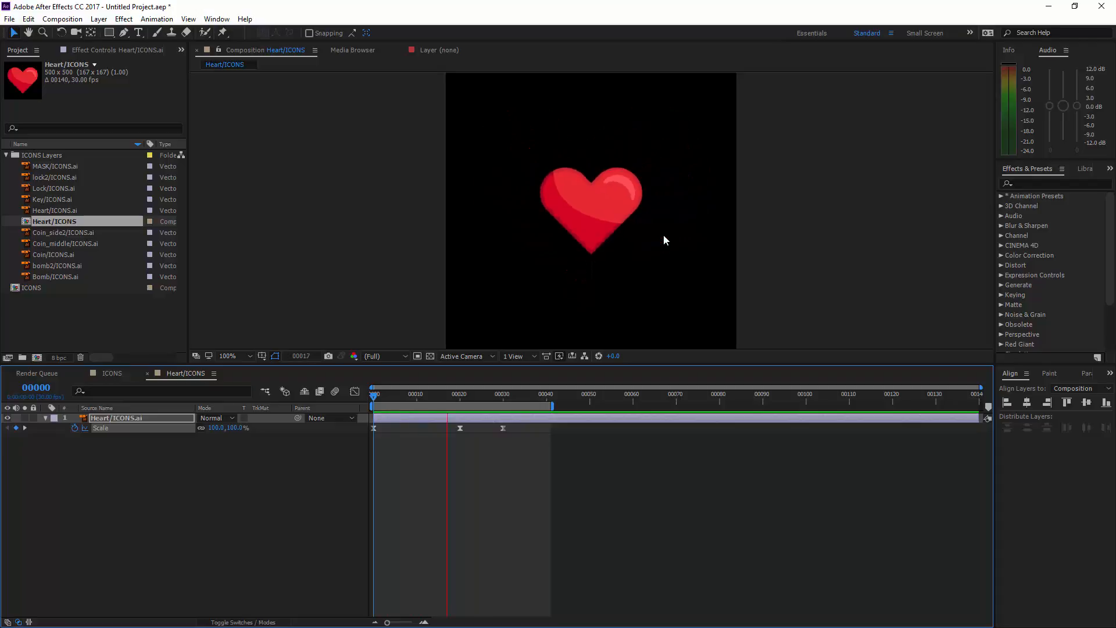
key(space)
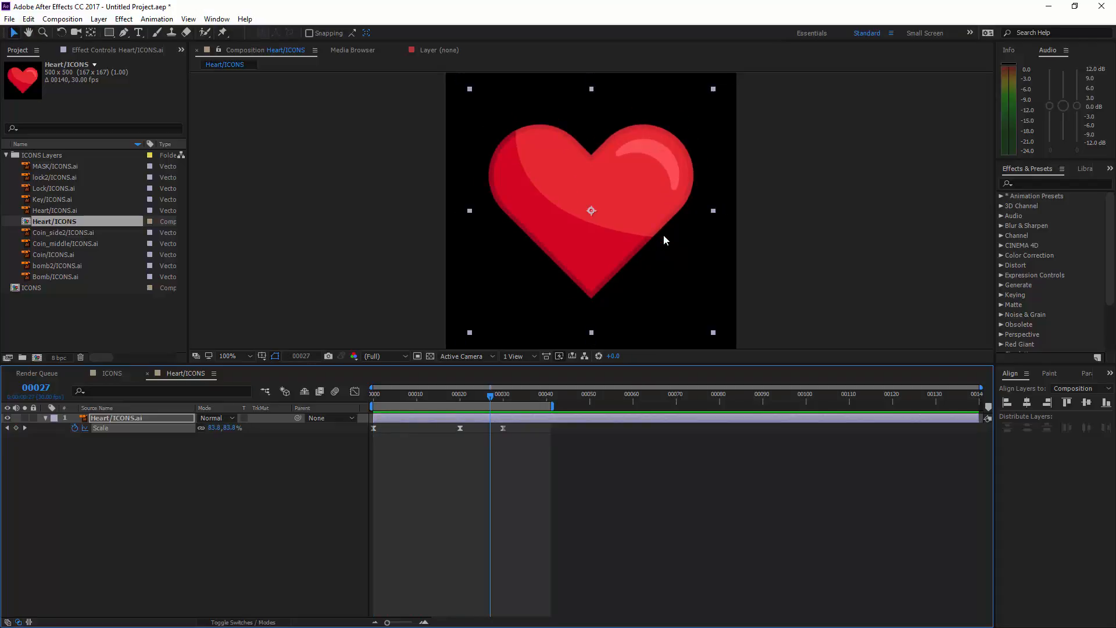